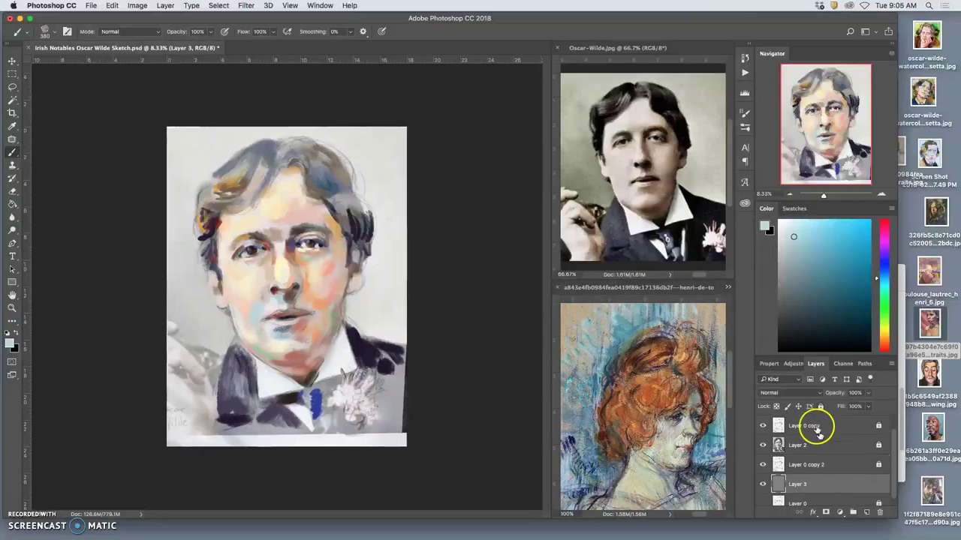
Hide Layer 0 copy, Layer 2 and Layer 0 copy 2 to examine the base painting against plain gray.
scroll(845, 457, "up", 1)
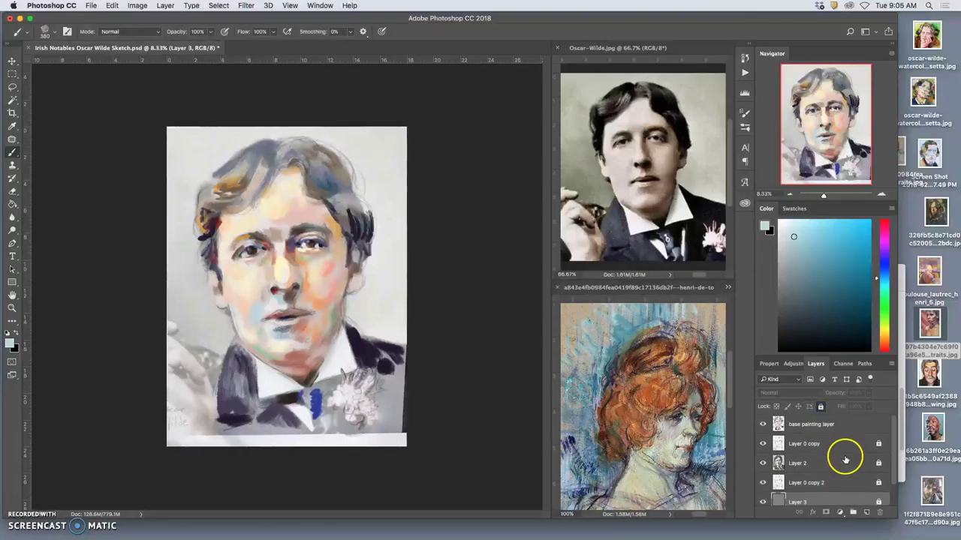
left_click(763, 443)
left_click(762, 463)
left_click(763, 482)
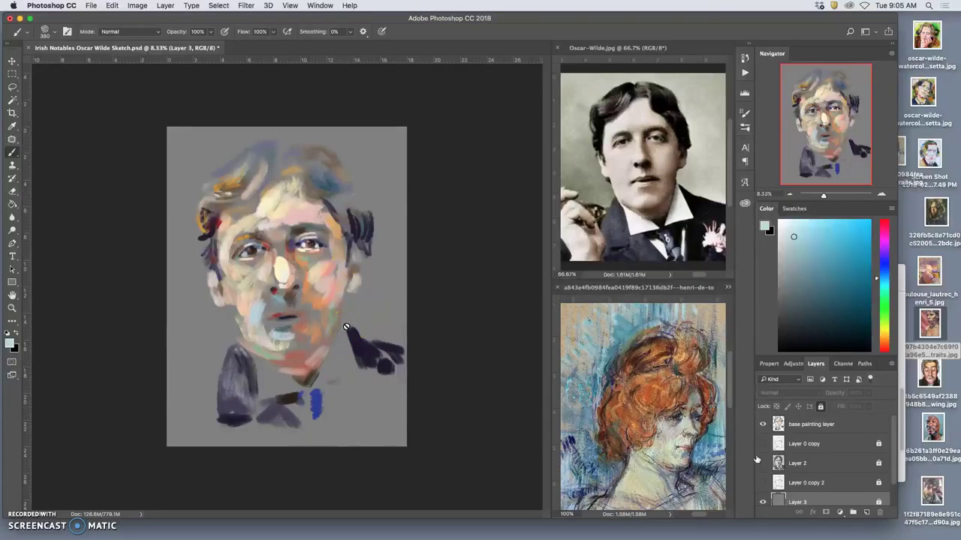
Make the base painting layer active and show Layer 2 and Layer 0 copy 2 again, leaving Layer 0 copy hidden.
left_click(762, 424)
left_click(764, 486)
left_click(798, 427)
left_click(762, 463)
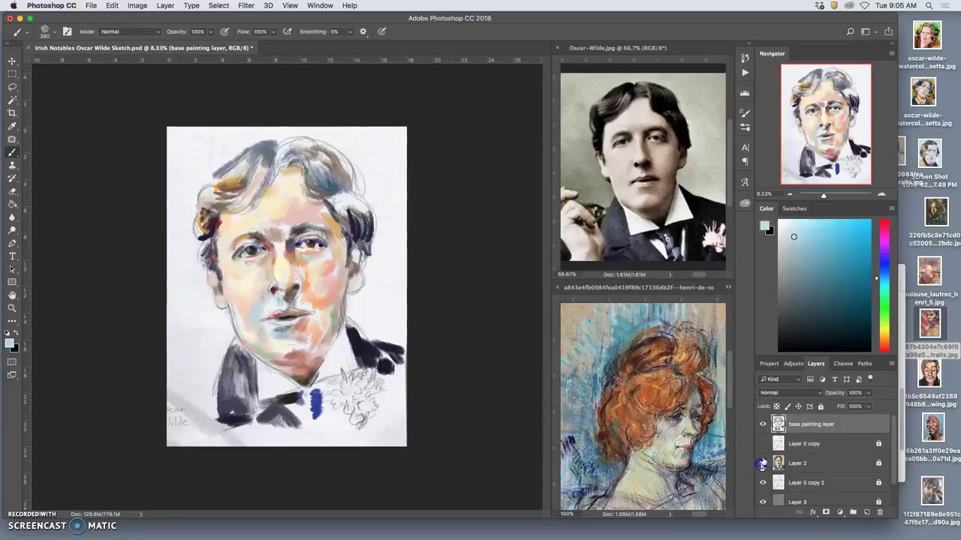
left_click(763, 444)
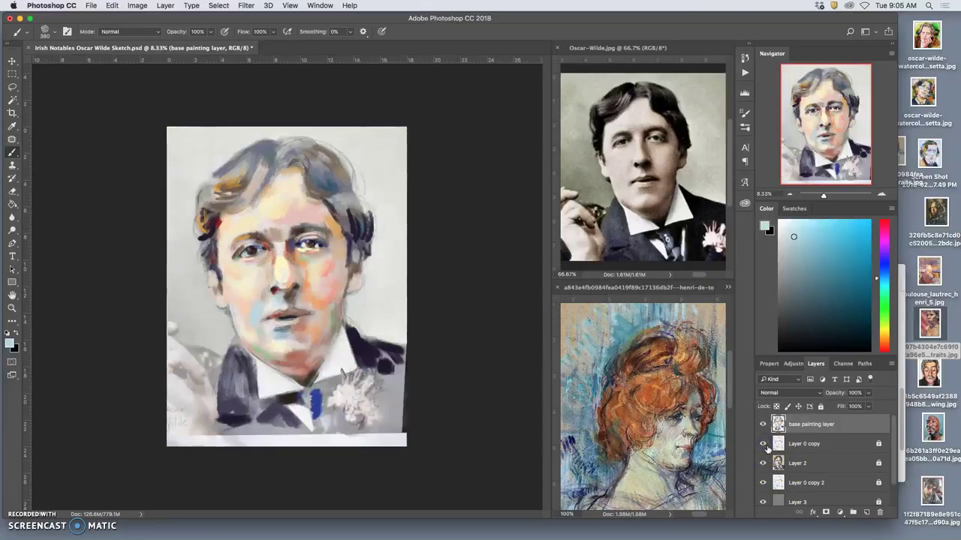
left_click(765, 444)
left_click(764, 446)
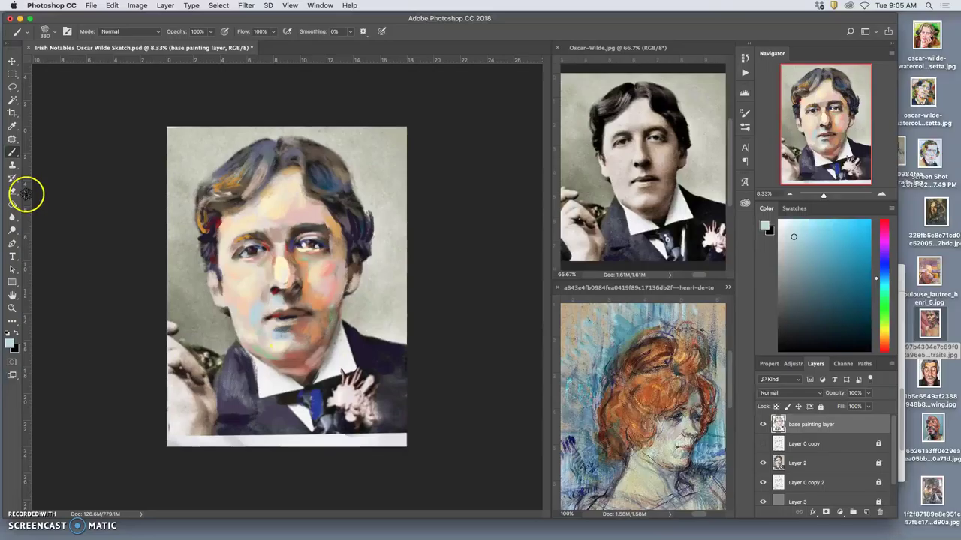
Sample the off-white of the collar in the Oscar Wilde photo and paint both sides of the portrait's collar.
left_click(684, 210, "alt")
left_click_drag(349, 355, 342, 352)
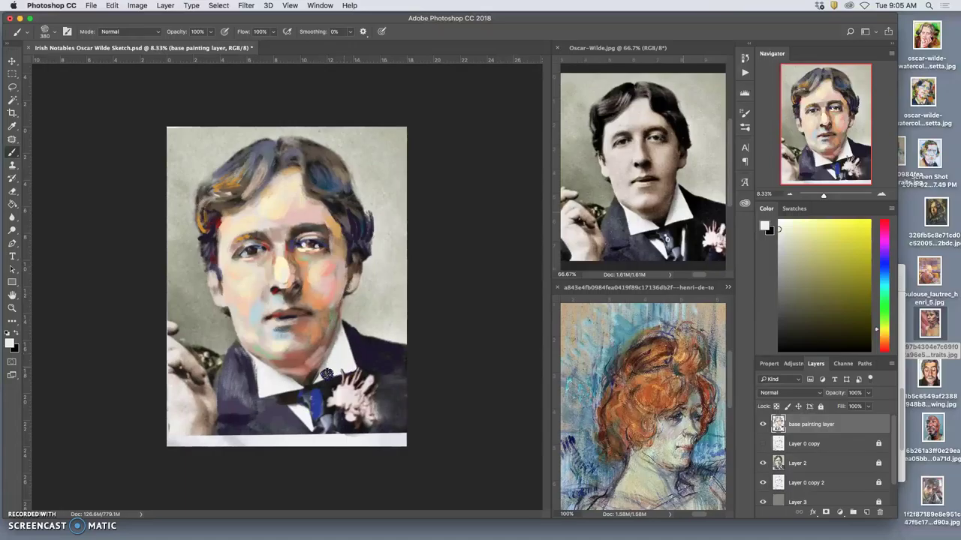
mouse_move(274, 377)
left_mouse_down()
mouse_move(267, 387)
mouse_move(309, 423)
left_mouse_up()
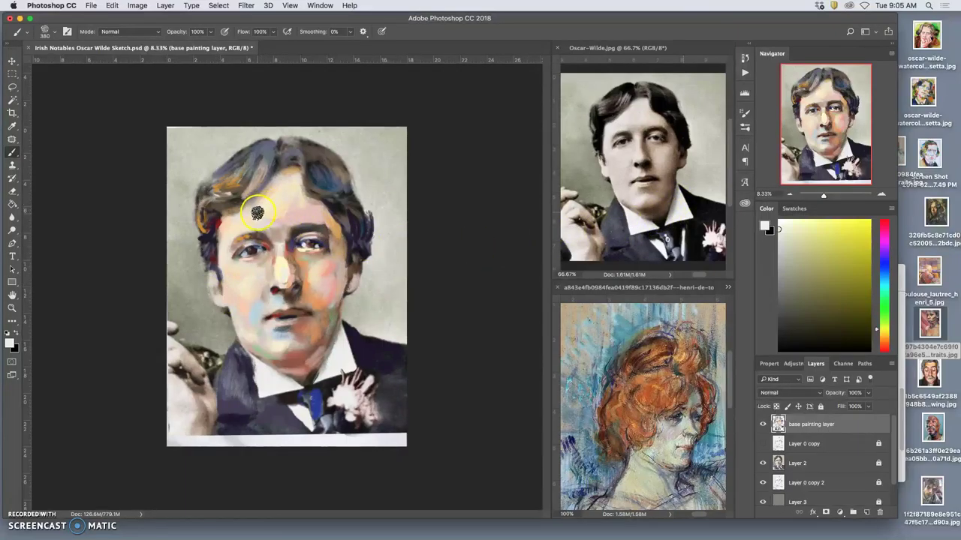
Dab off-white highlights on the portrait's nose, left ear, cheek, temple and tie.
left_click_drag(284, 246, 282, 280)
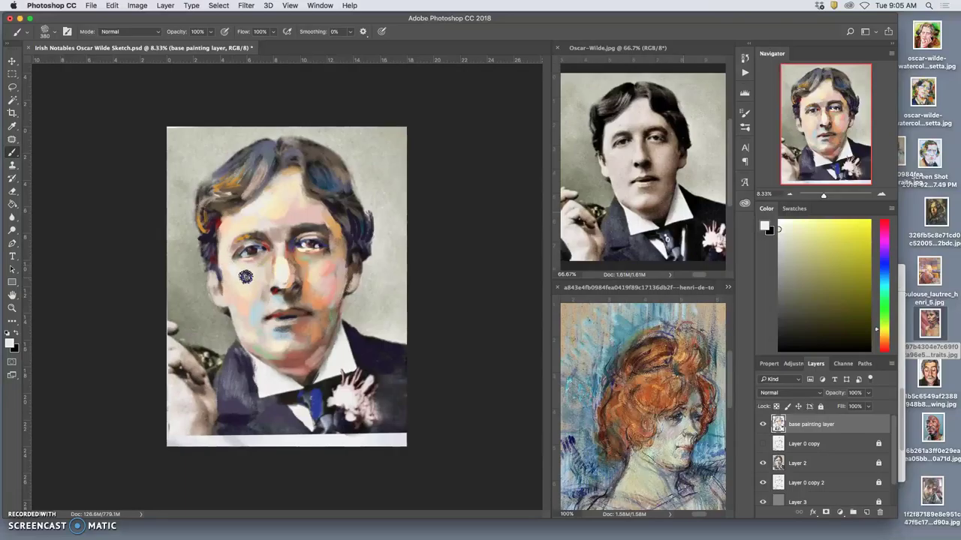
left_click(208, 277)
left_click(305, 285)
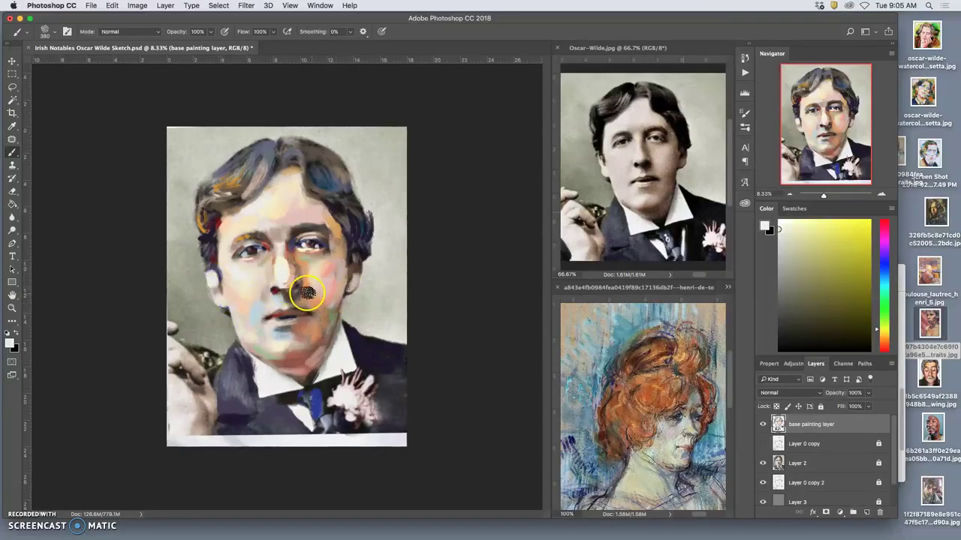
left_click(230, 254)
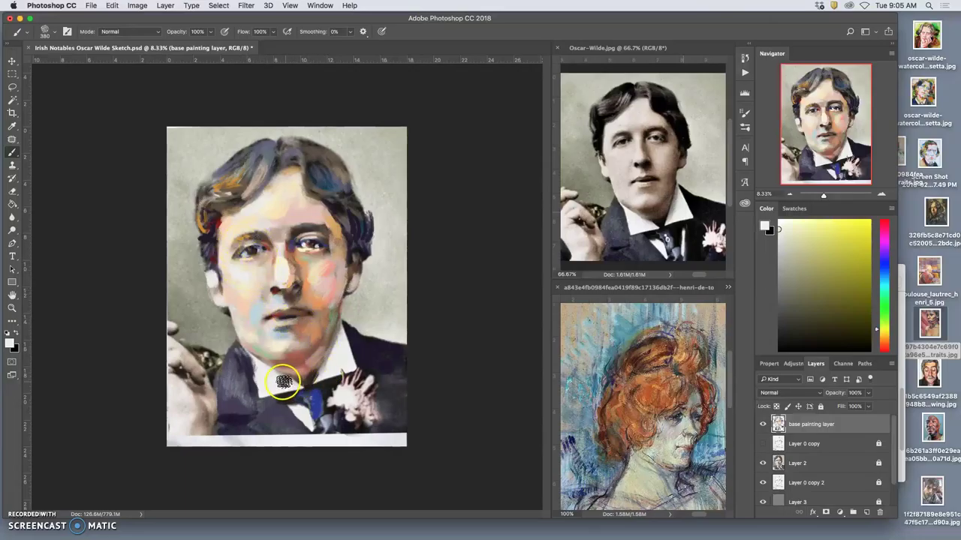
mouse_move(323, 410)
left_mouse_down()
mouse_move(349, 405)
mouse_move(229, 397)
mouse_move(326, 391)
mouse_move(317, 404)
mouse_move(369, 361)
mouse_move(318, 407)
left_mouse_up()
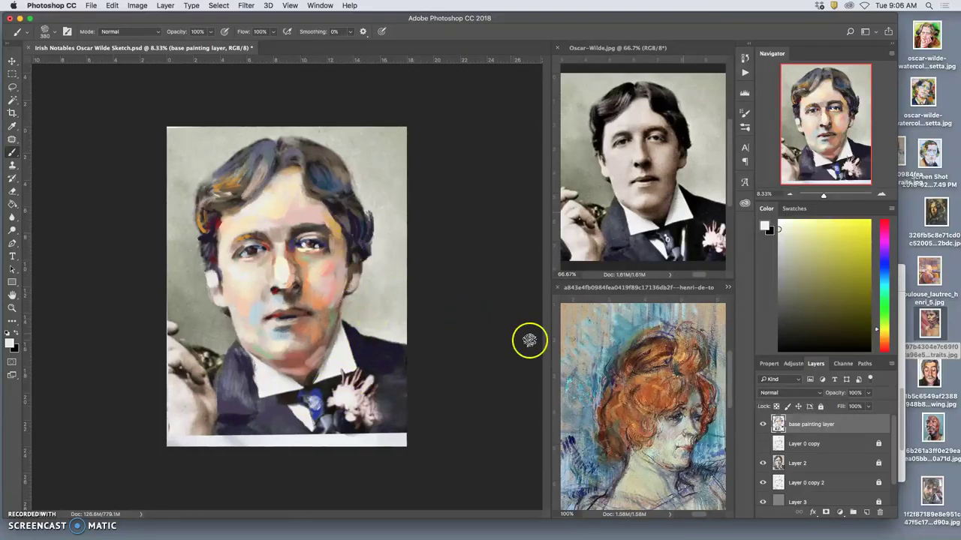
Paint orange-red and dark gray strokes sampled from the pastel woman's hair onto both sides of the portrait's hair.
left_click(641, 385, "alt")
mouse_move(327, 168)
left_mouse_down()
mouse_move(323, 153)
mouse_move(334, 176)
left_mouse_up()
left_click(687, 339, "alt")
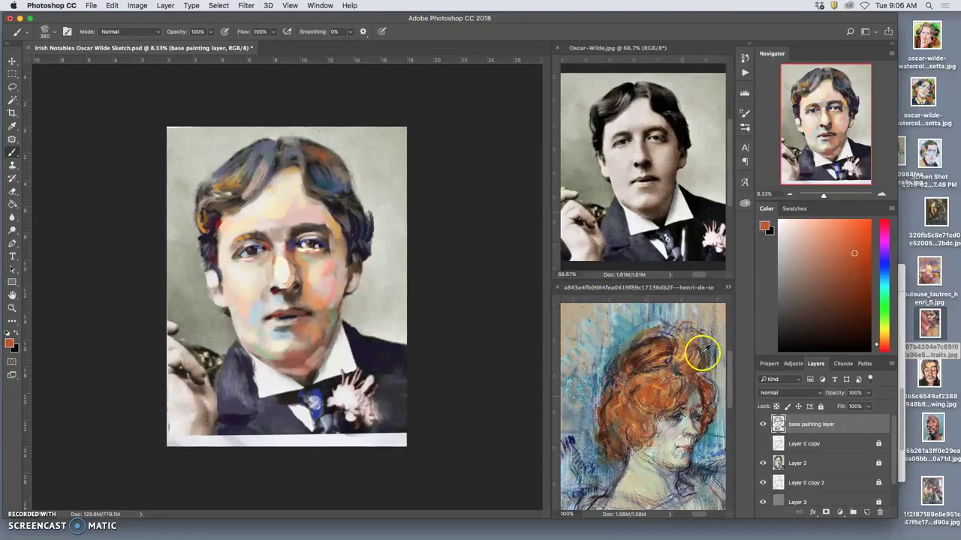
left_click(350, 185)
left_click_drag(350, 185, 357, 215)
mouse_move(209, 234)
left_mouse_down()
mouse_move(232, 206)
mouse_move(209, 190)
left_mouse_up()
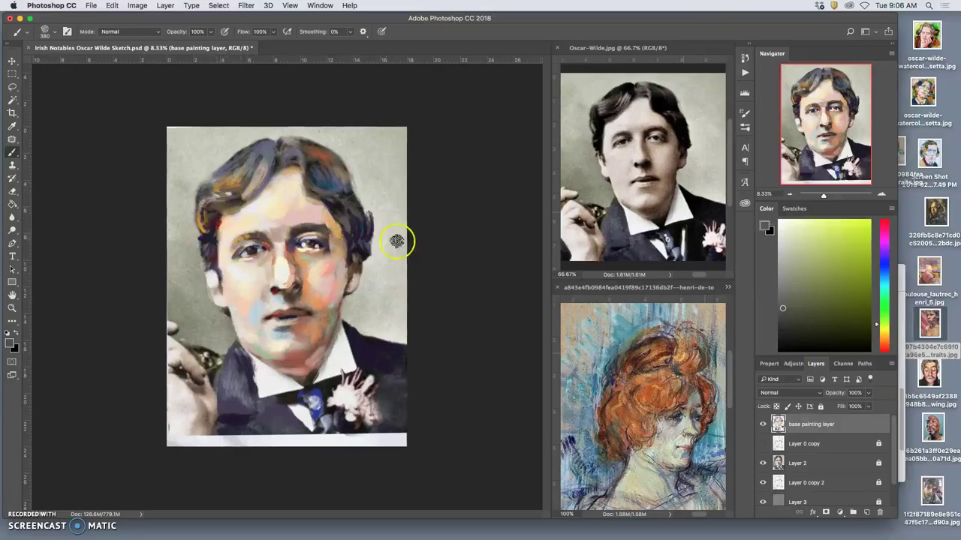
Sample a muted plum from the pastel woman's hair and stroke it into the left side of the portrait's hair.
mouse_move(647, 352)
left_mouse_down()
mouse_move(618, 365)
mouse_move(614, 379)
left_mouse_up()
left_click(237, 214)
mouse_move(237, 214)
left_mouse_down()
mouse_move(234, 192)
mouse_move(205, 193)
mouse_move(213, 209)
mouse_move(238, 197)
mouse_move(213, 199)
mouse_move(235, 172)
left_mouse_up()
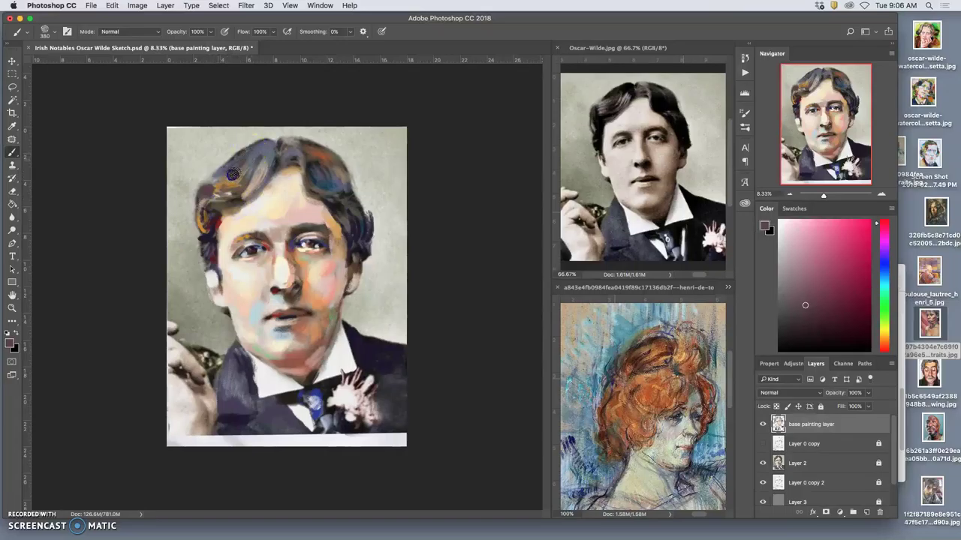
left_click_drag(250, 152, 244, 166)
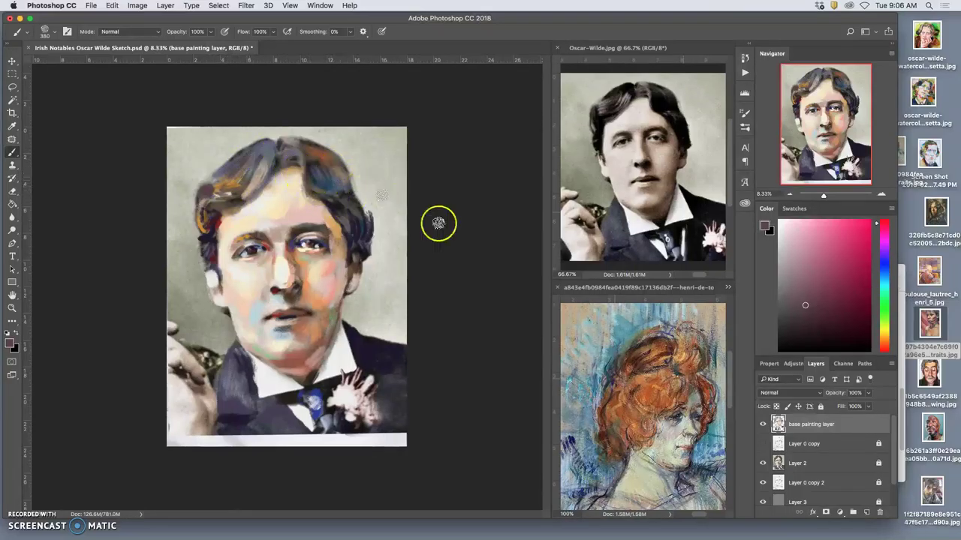
Sample a dark blue from the pastel drawing and paint it along the crown and right side of the portrait's hair.
left_click(658, 339, "alt")
left_click_drag(253, 155, 272, 142)
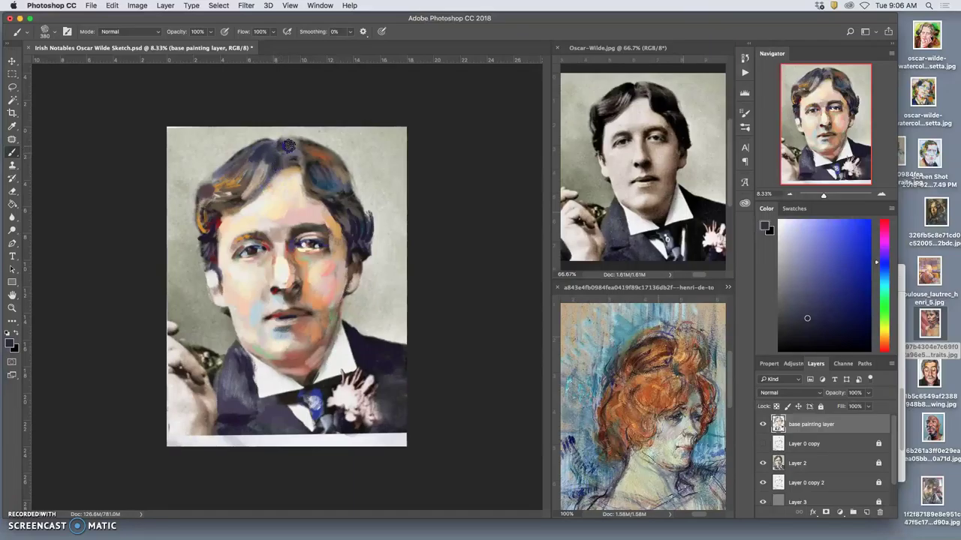
mouse_move(334, 218)
left_mouse_down()
mouse_move(343, 232)
mouse_move(365, 226)
mouse_move(361, 245)
mouse_move(357, 222)
left_mouse_up()
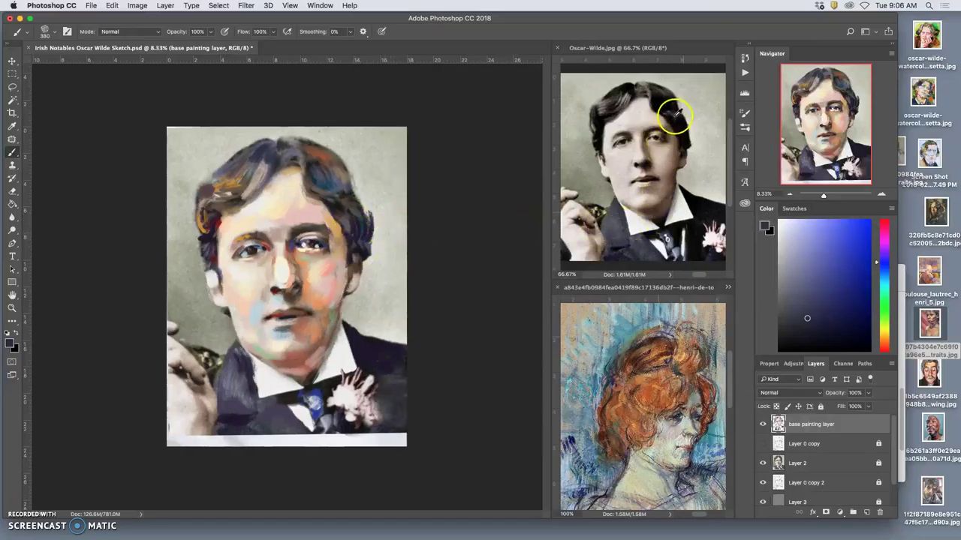
Sample a rust red from the pastel woman's hair and add strokes to the right side of the portrait's hair.
left_click(708, 386, "alt")
left_click_drag(353, 215, 341, 209)
left_click_drag(350, 201, 356, 210)
left_click_drag(326, 166, 336, 174)
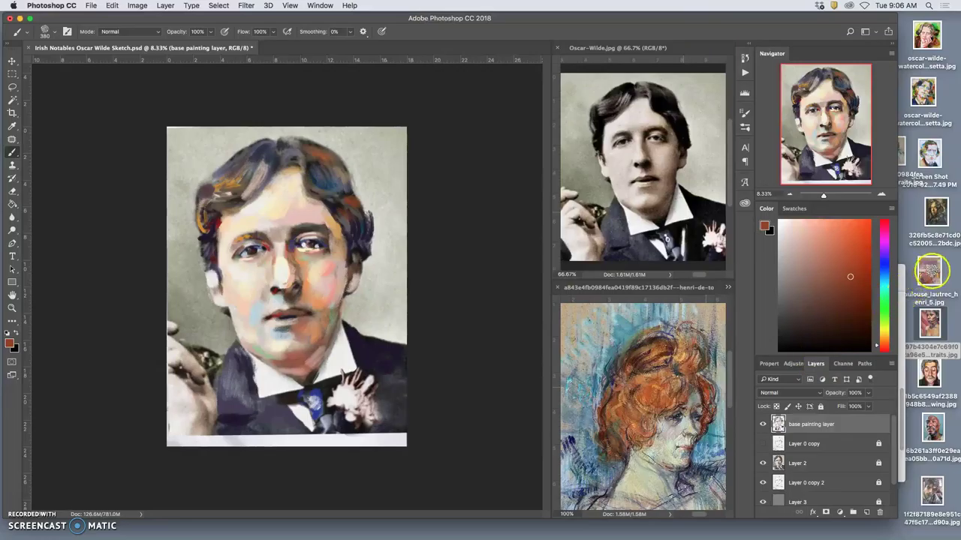
View the desktop image toulouse_lautrec_henri_5.jpg in Preview and close it.
double_click(930, 273)
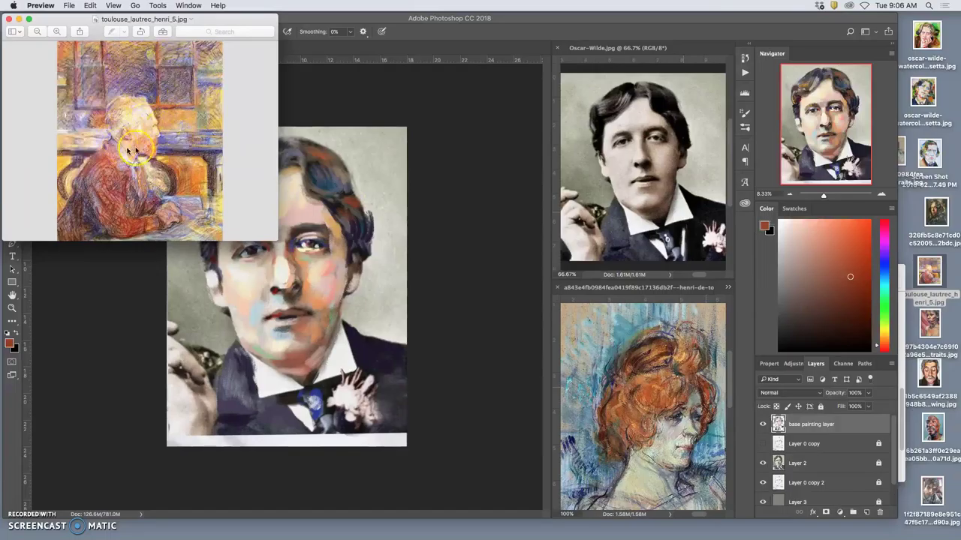
left_click(9, 19)
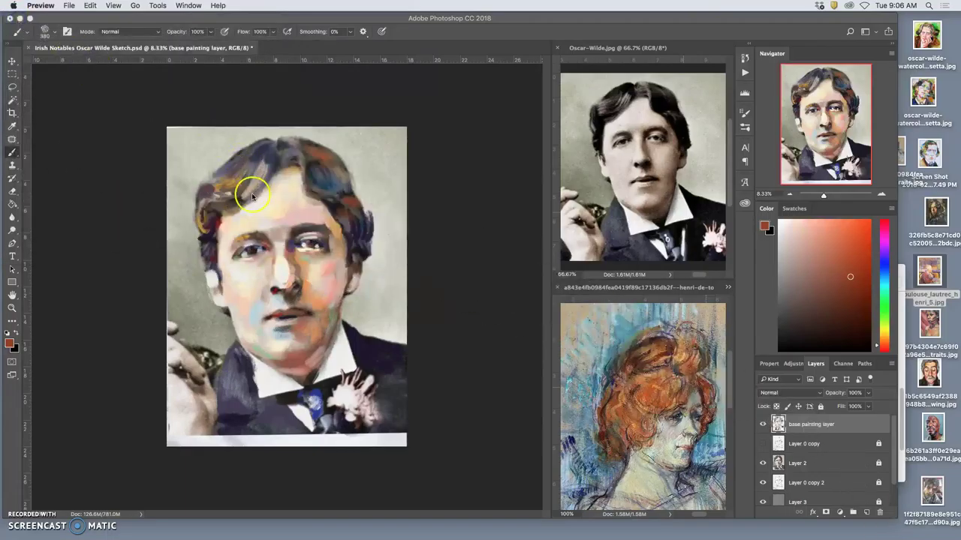
Dab orange sampled from the pastel woman's hair above the brow, and soften the area with beige sampled from the portrait's face.
left_click(642, 377)
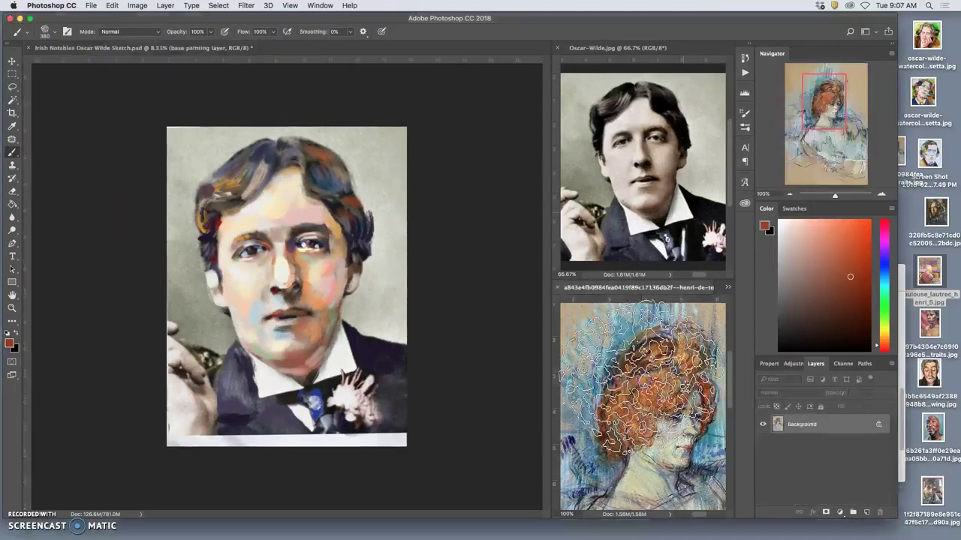
left_click(644, 375, "alt")
left_click(280, 217)
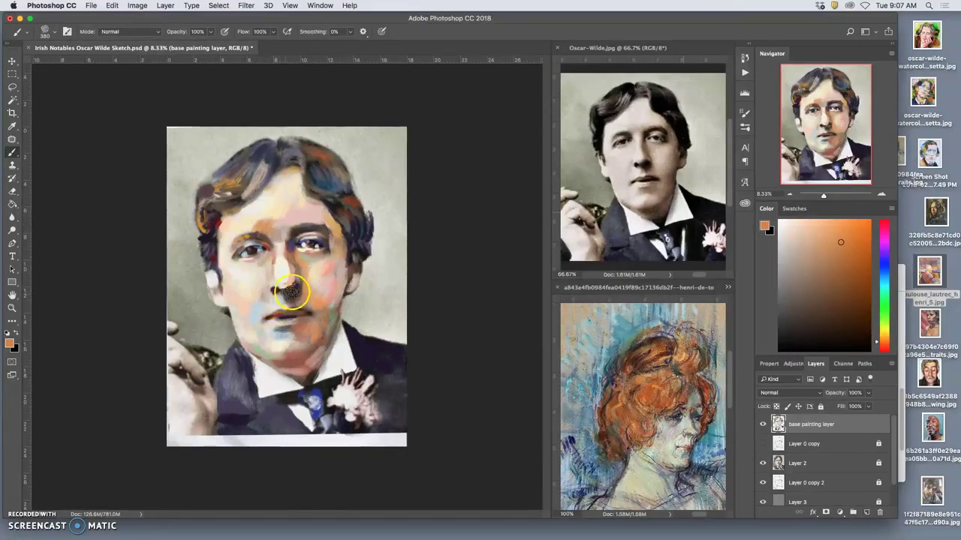
left_click(315, 269, "alt")
left_click(267, 230)
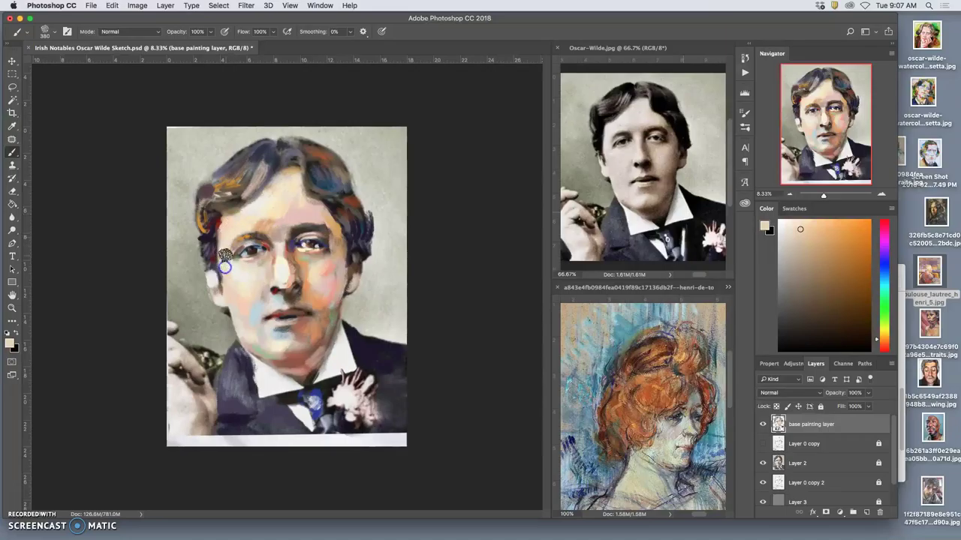
Show and rehide Layer 0 copy to compare the painting with the sketch overlay.
left_click(717, 466)
left_click(763, 444)
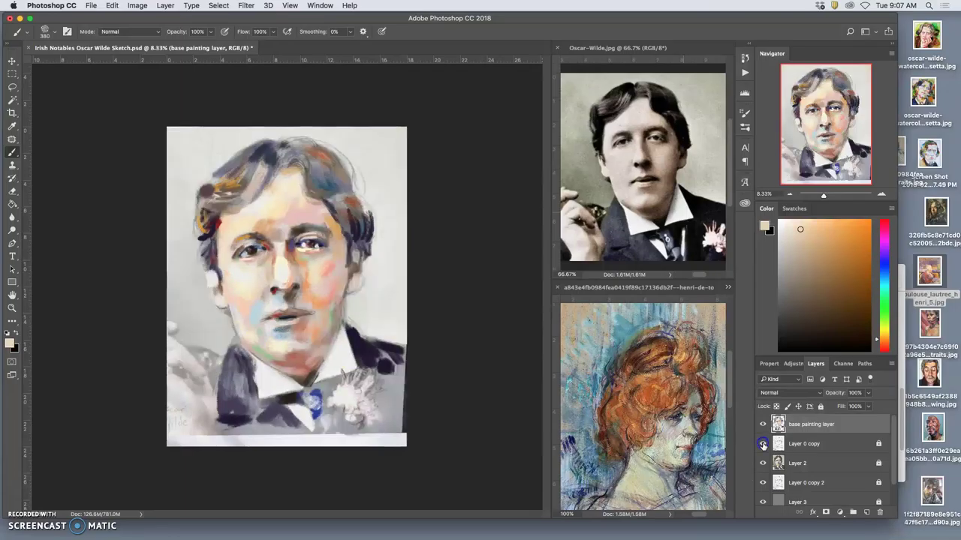
left_click(763, 444)
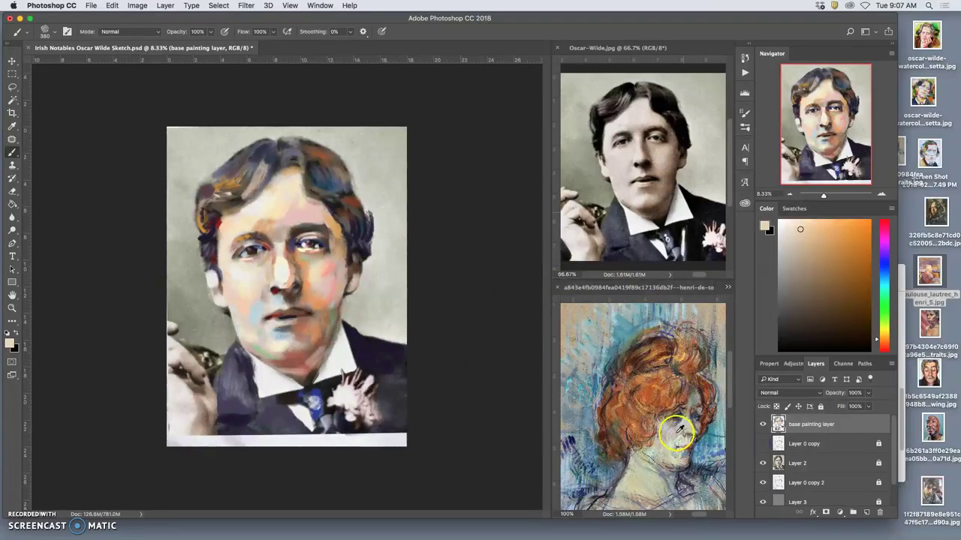
Switch the reference to the 797b4304 portrait-sketches image, sample its background pink and paint the center of the lapel flower.
left_click(728, 289)
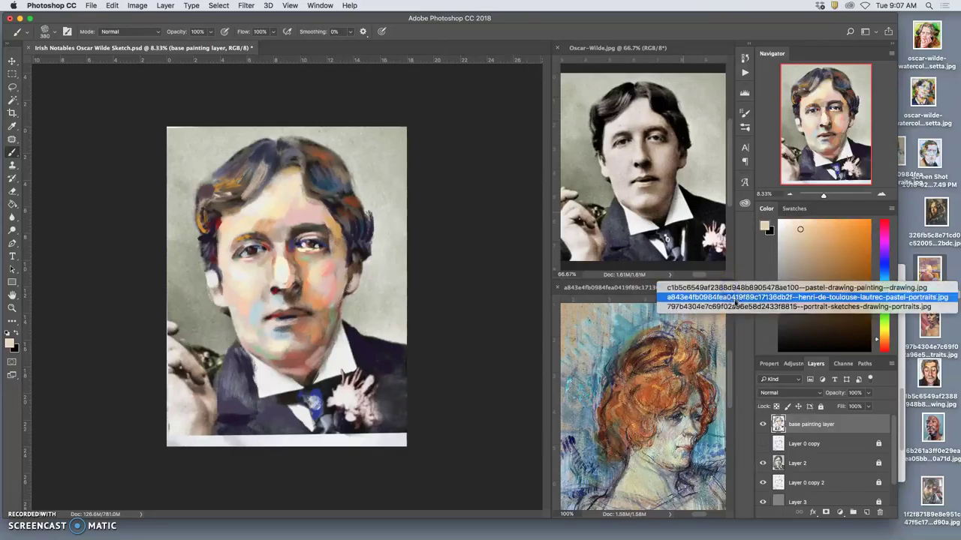
left_click(731, 307)
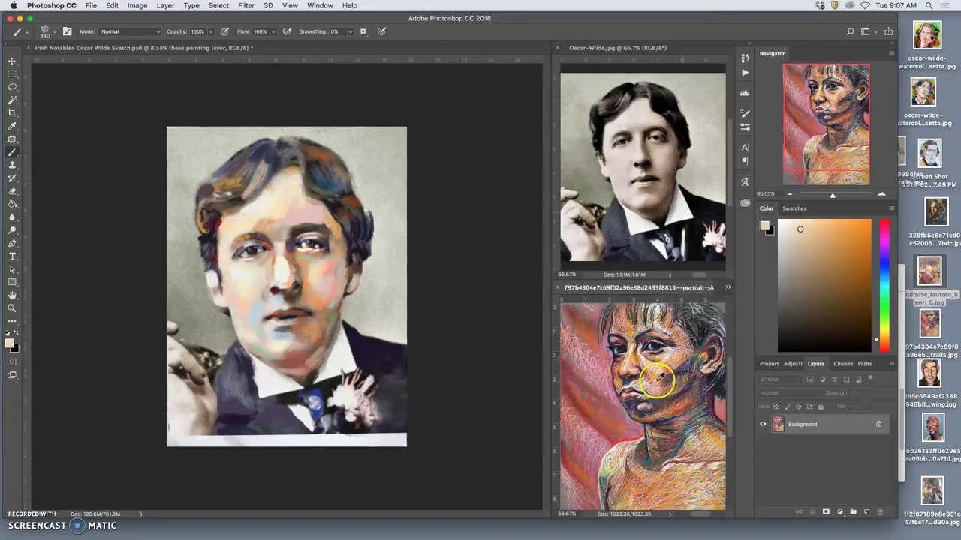
left_click(652, 392, "alt")
left_click(598, 368, "alt")
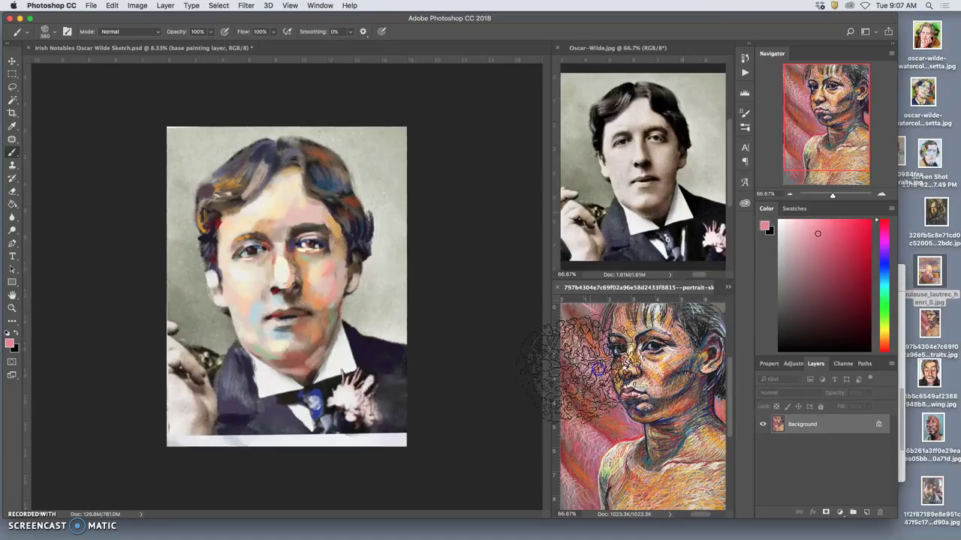
left_click(358, 404)
left_click_drag(359, 395, 368, 412)
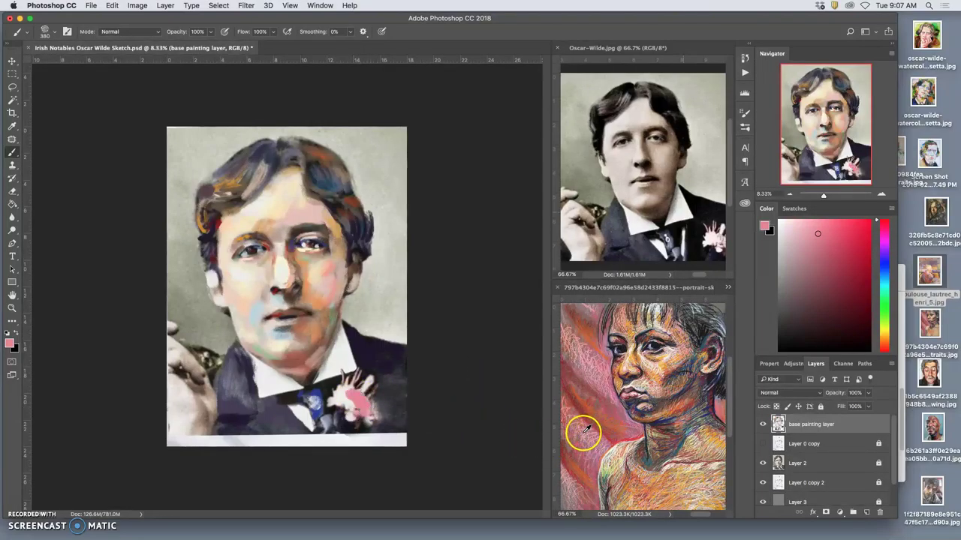
Build up the lapel flower's petals with pale pink and near-white sampled from the portrait-sketches reference.
left_click(672, 353, "alt")
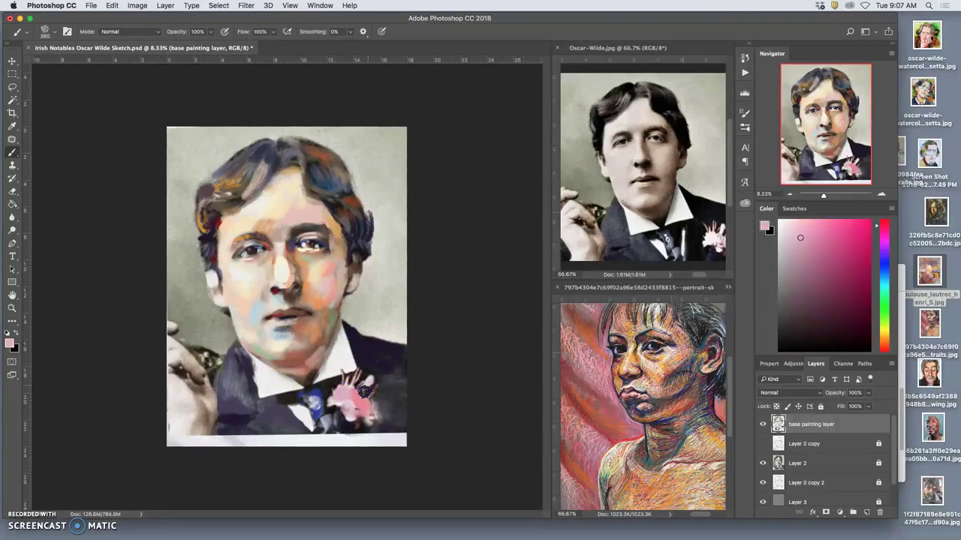
left_click(612, 444, "alt")
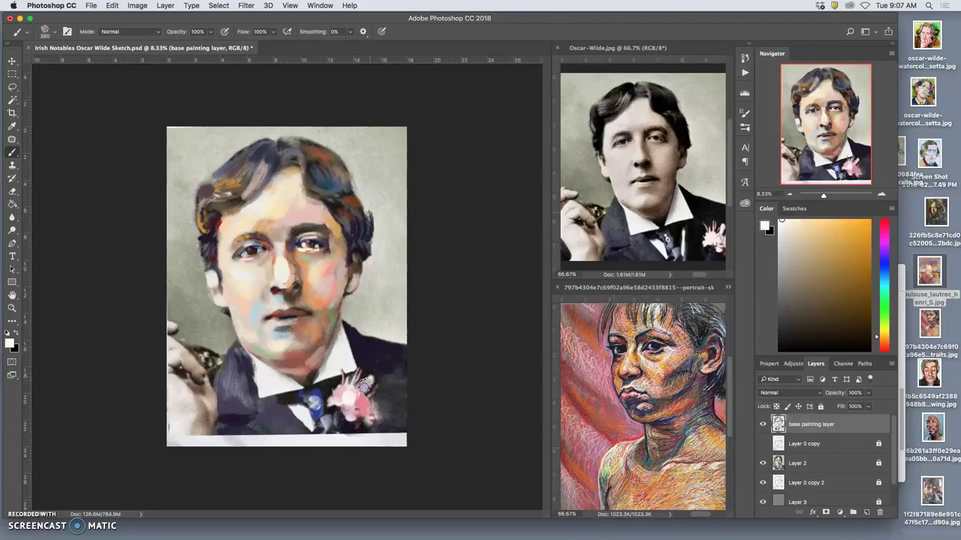
left_click(357, 373)
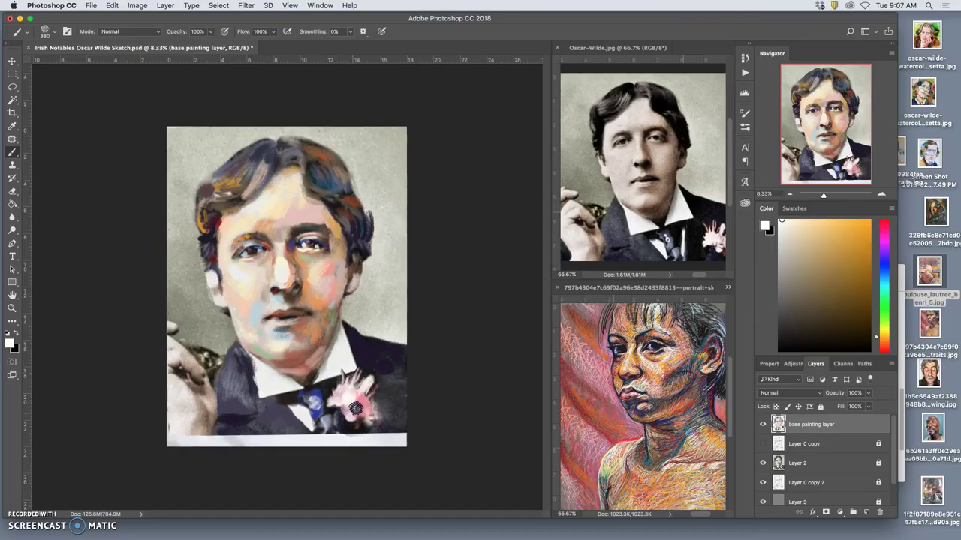
left_click_drag(353, 410, 352, 413)
left_click_drag(360, 373, 367, 392)
Add near-white highlights to the portrait's shirt front, the chin and the area between the brows.
left_click(298, 409)
left_click(293, 340)
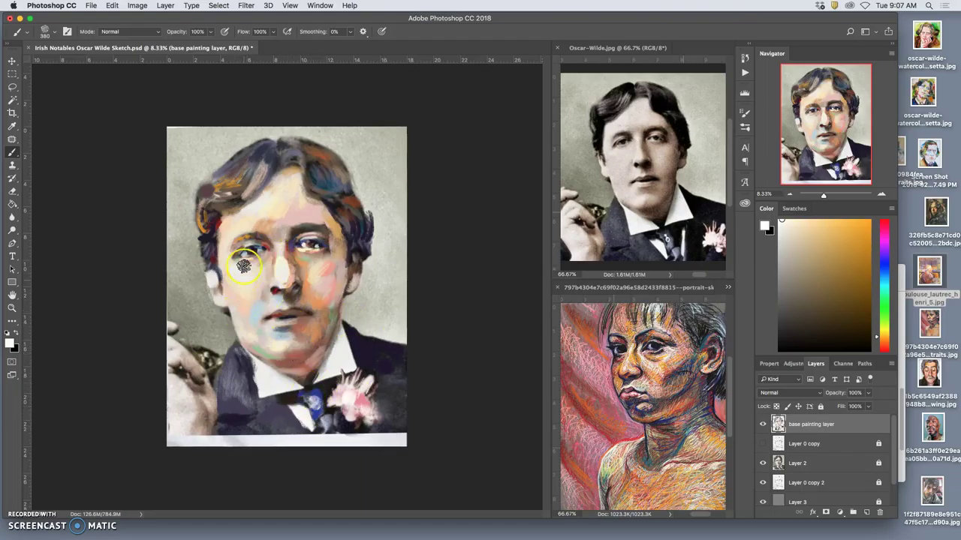
left_click(301, 224)
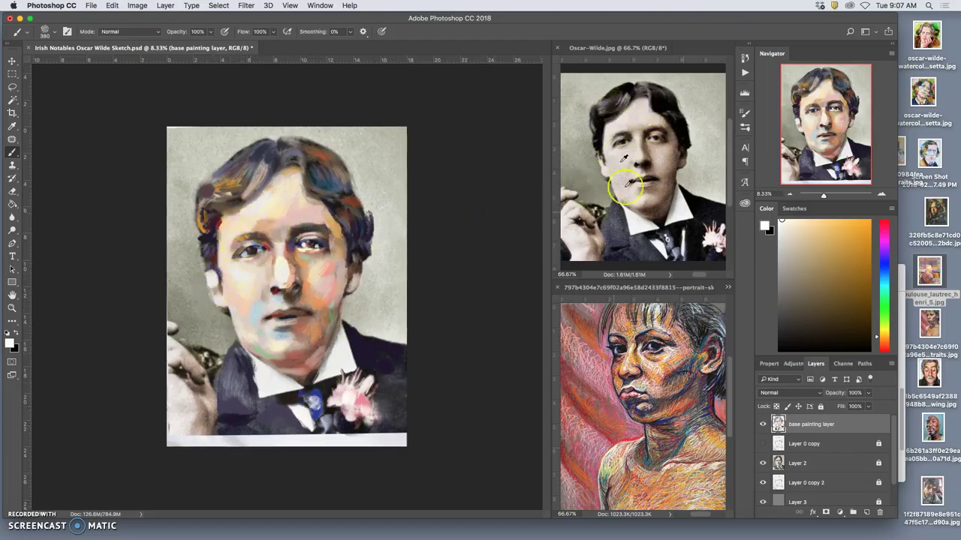
Sample a tan from the portrait-sketches reference and dab it into the upper left of the portrait's hair.
left_click(667, 319, "alt")
left_click(257, 162)
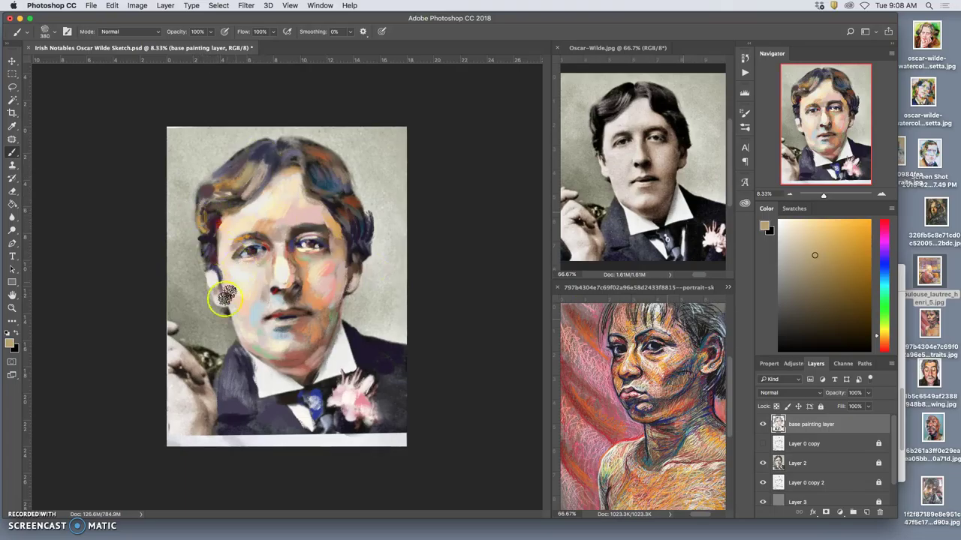
Sample the dark violet of the portrait's sideburn and dab it into the hair on both sides of the face.
left_click_drag(210, 240, 214, 263)
left_click(211, 262, "alt")
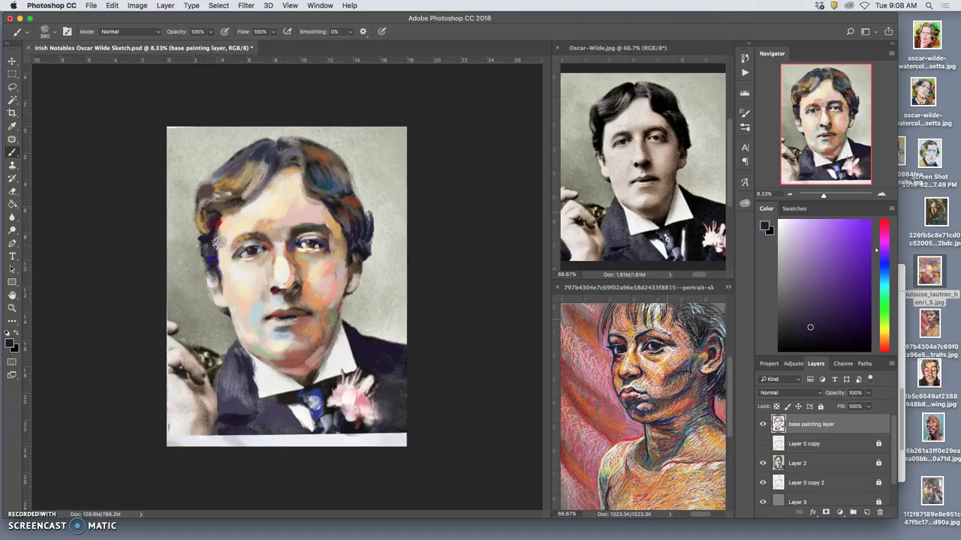
left_click(362, 215)
left_click_drag(363, 213, 351, 212)
Brush pale cream and soft pink skin tones, sampled from the portrait and the pastel reference, into the lower forehead, cheek and temple.
left_click(293, 214, "alt")
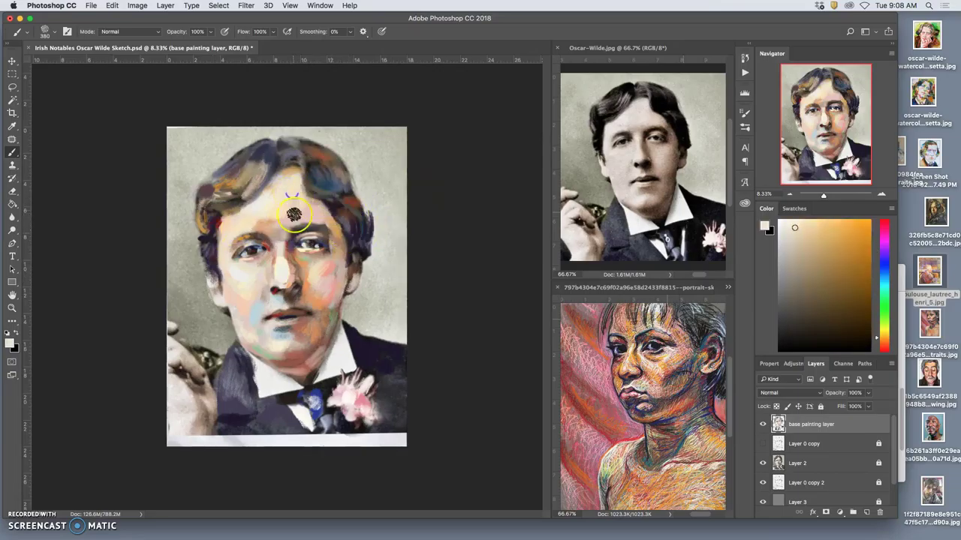
left_click_drag(283, 216, 300, 208)
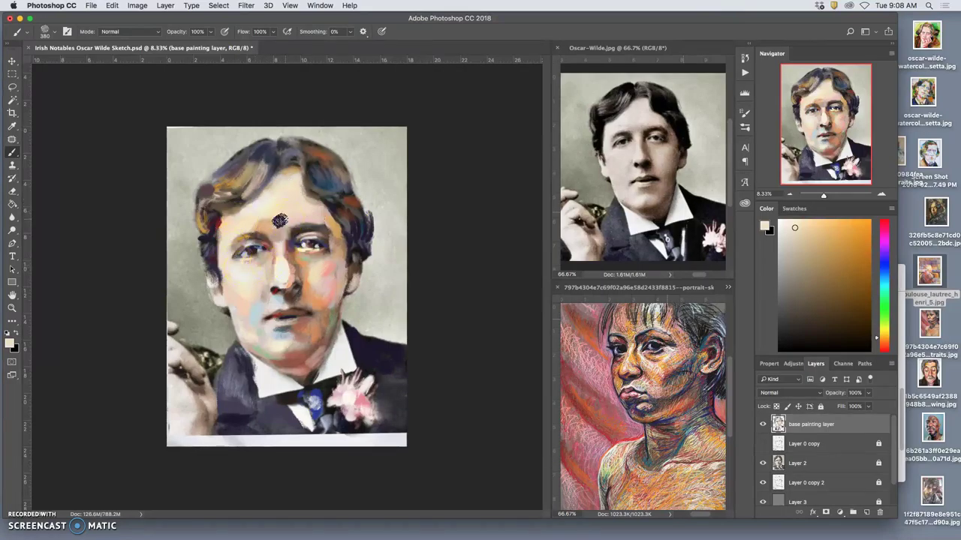
left_click(322, 279, "alt")
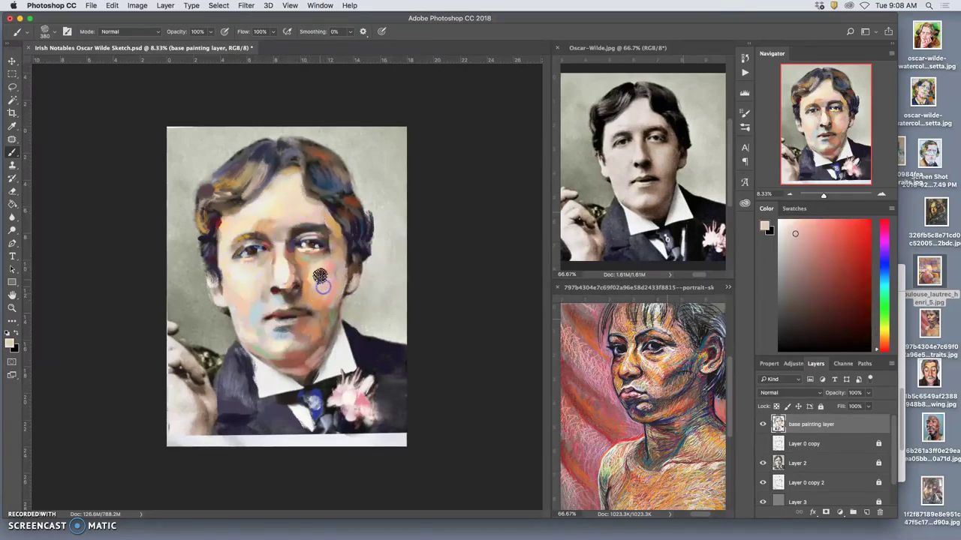
left_click(315, 282, "alt")
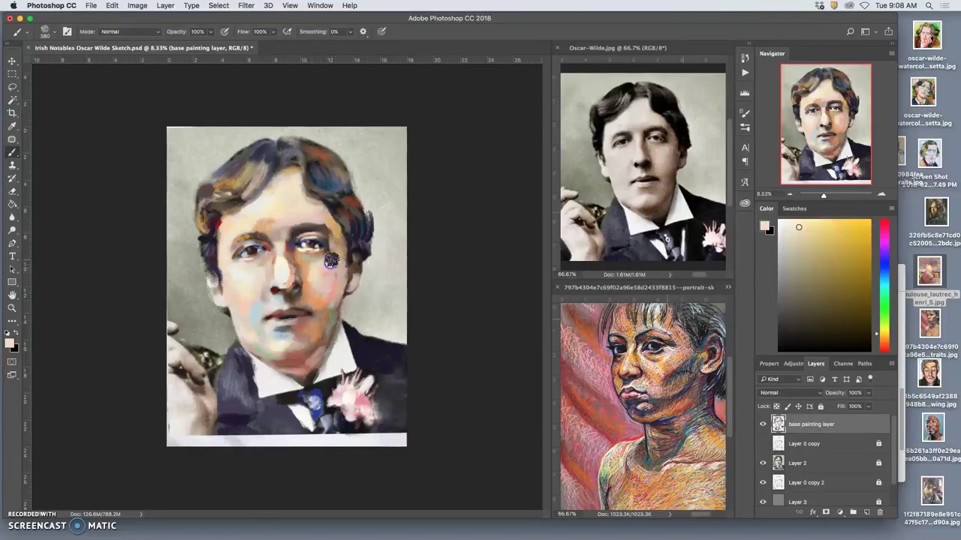
left_click_drag(340, 257, 334, 265)
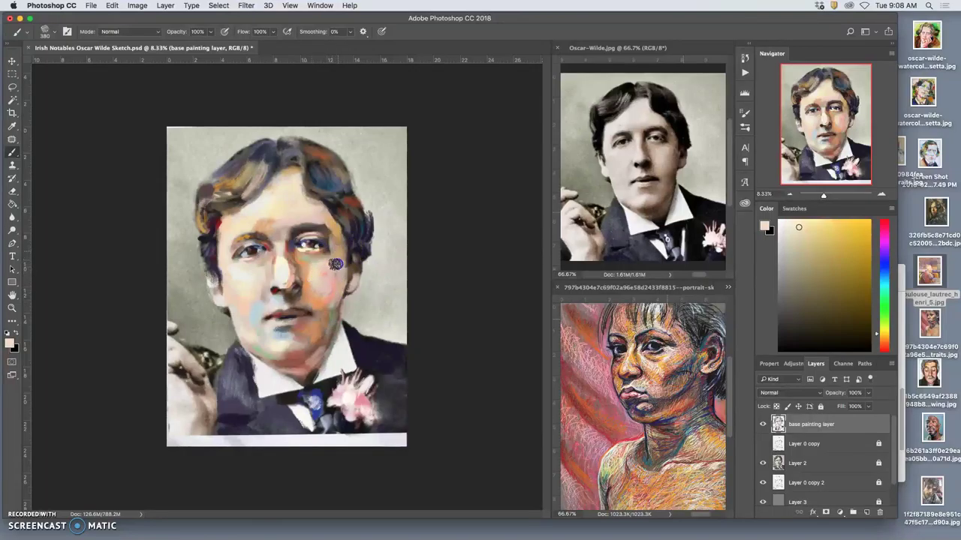
left_click(670, 355, "alt")
left_click(337, 232)
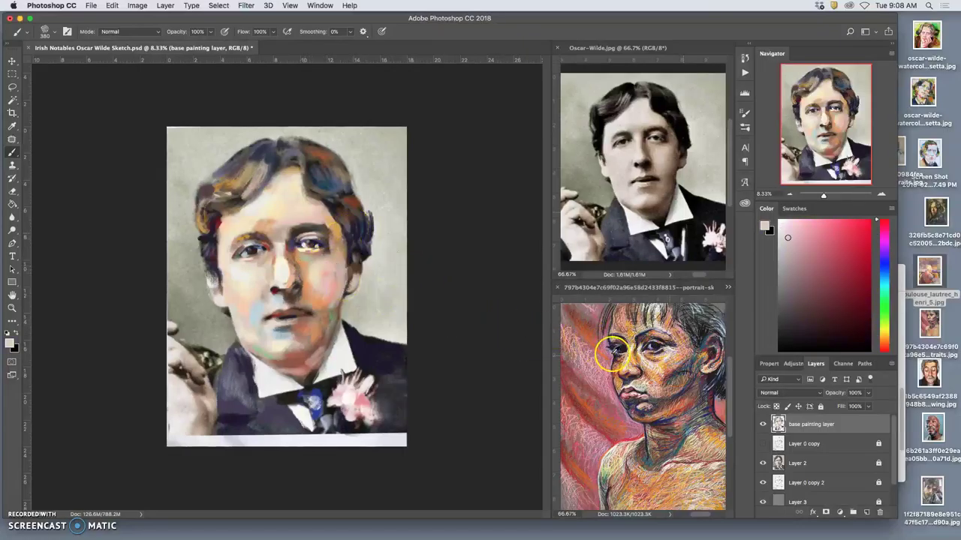
Sample a burnt orange from the pastel reference and dab it under the nose, around the lips and onto the chin.
left_click(620, 375, "alt")
left_click_drag(300, 306, 283, 291)
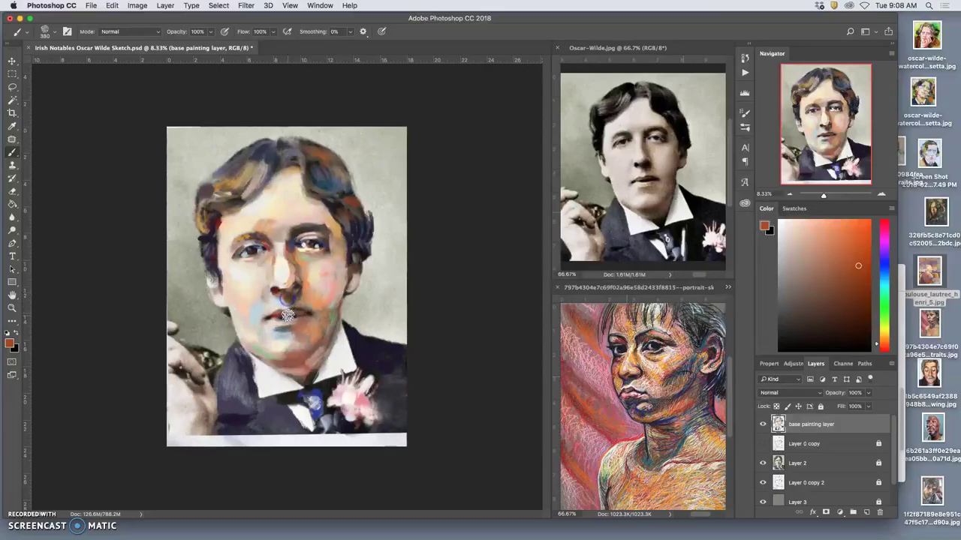
left_click_drag(288, 306, 277, 294)
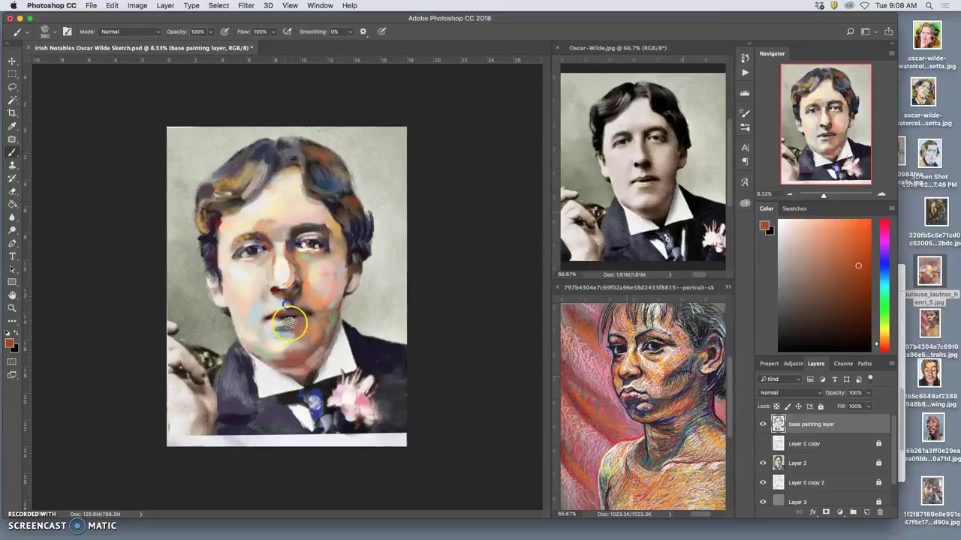
left_click(290, 348)
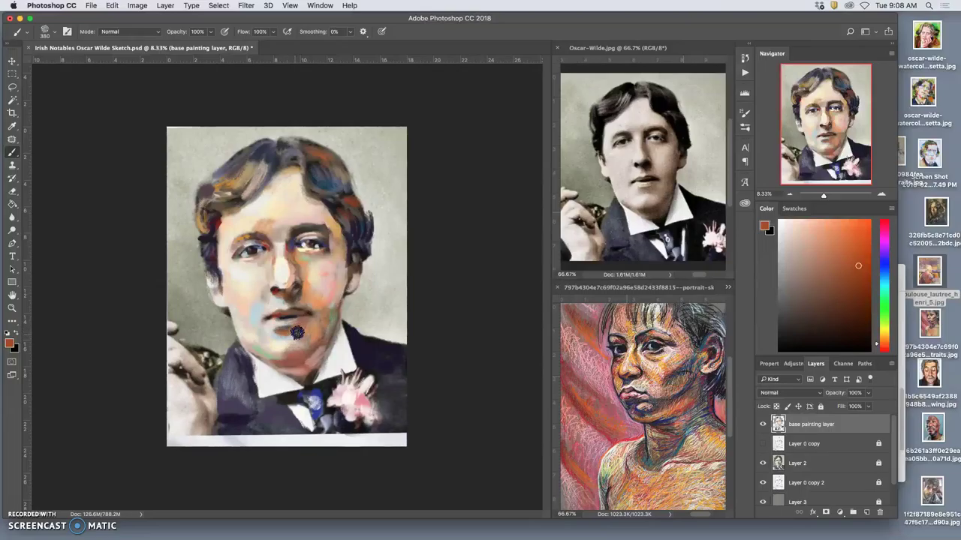
left_click(268, 319)
left_click(299, 301)
mouse_move(312, 309)
left_mouse_down()
mouse_move(358, 237)
mouse_move(297, 328)
mouse_move(298, 313)
mouse_move(289, 326)
mouse_move(298, 313)
mouse_move(268, 329)
mouse_move(267, 381)
mouse_move(293, 375)
mouse_move(304, 356)
mouse_move(281, 316)
left_mouse_up()
Sample a dark violet from the portrait's hair and shade the jawline and the neck edge along the collar.
left_click(356, 237, "alt")
left_click(317, 355)
left_click(279, 370)
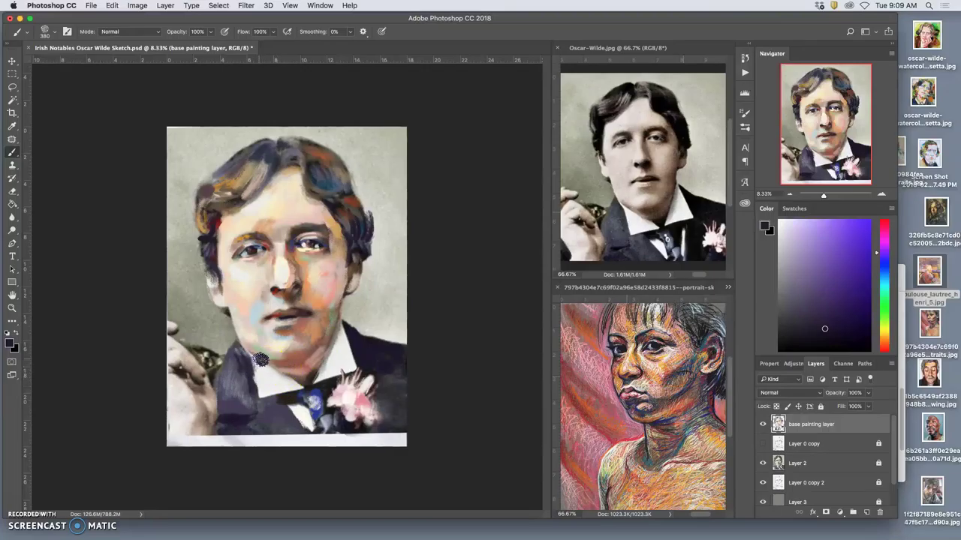
mouse_move(275, 364)
left_mouse_down()
mouse_move(294, 378)
mouse_move(333, 343)
mouse_move(323, 346)
left_mouse_up()
left_click(341, 312)
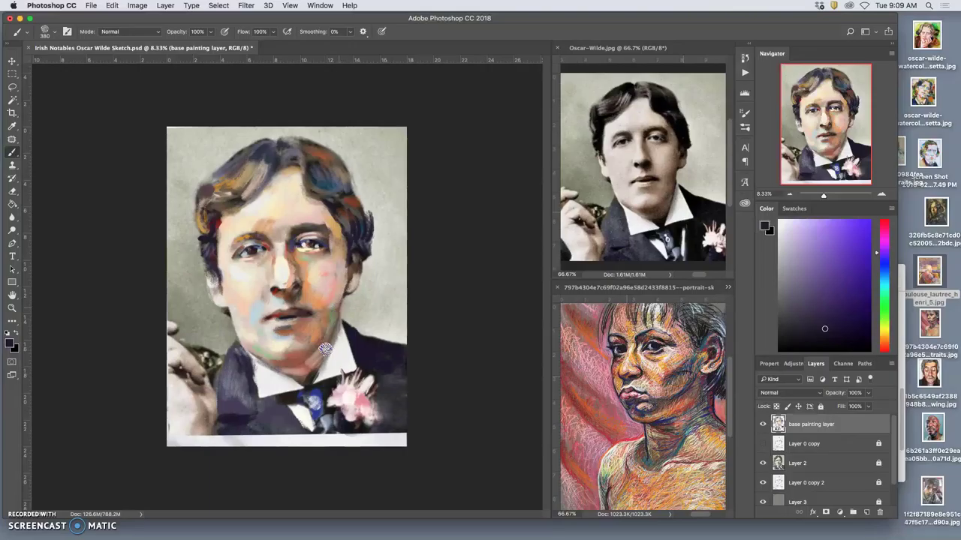
left_click_drag(331, 342, 312, 380)
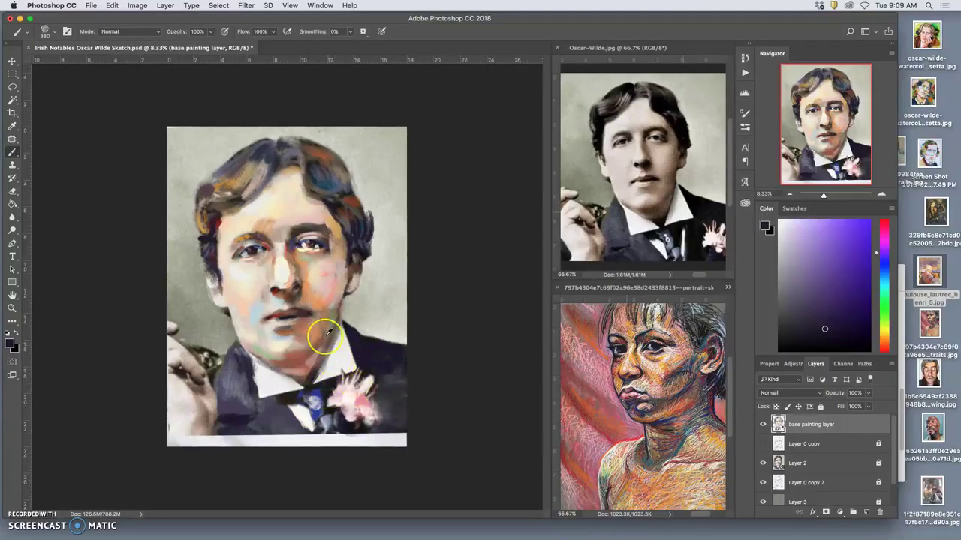
Sample a dark brown from the hair and a muted red from the neck, and shade the neck above the bow tie.
left_click(349, 208, "alt")
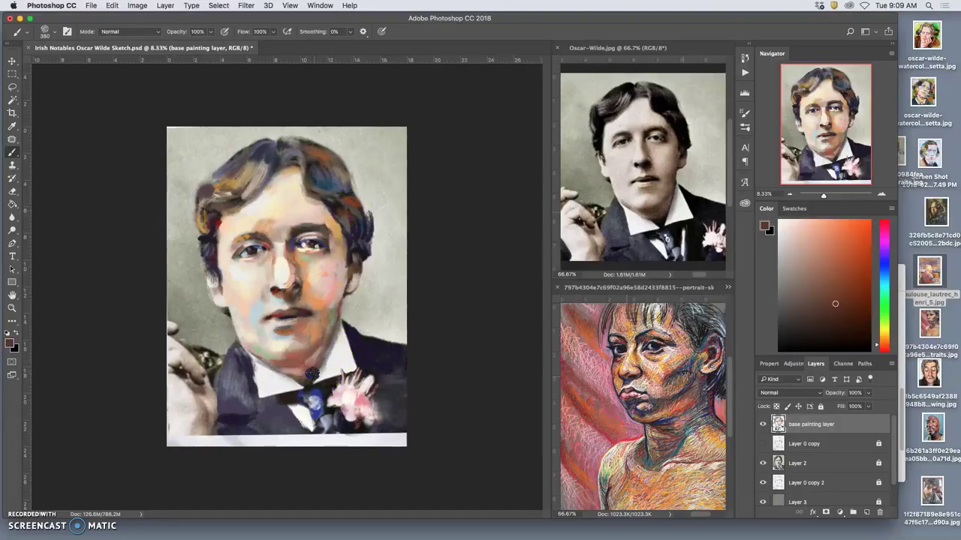
left_click_drag(298, 375, 304, 379)
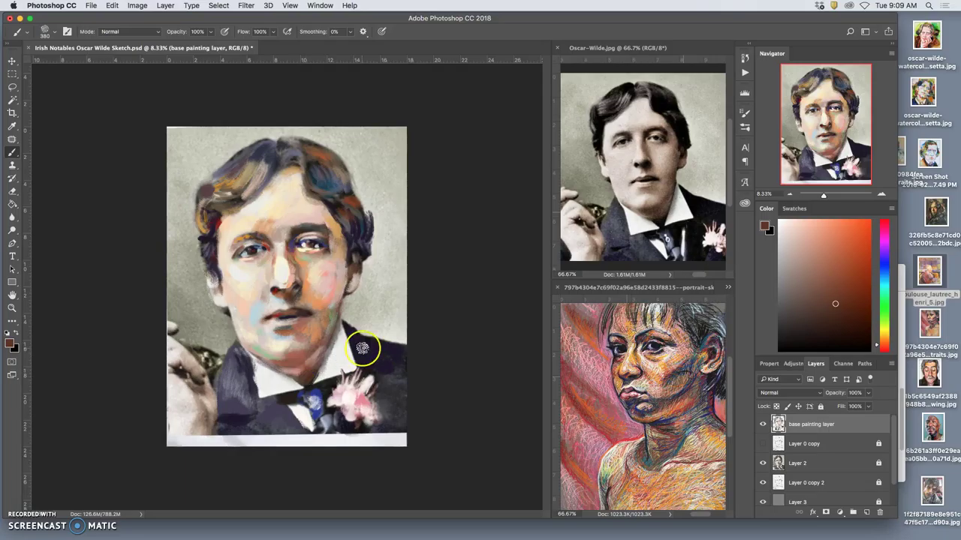
left_click(304, 369, "alt")
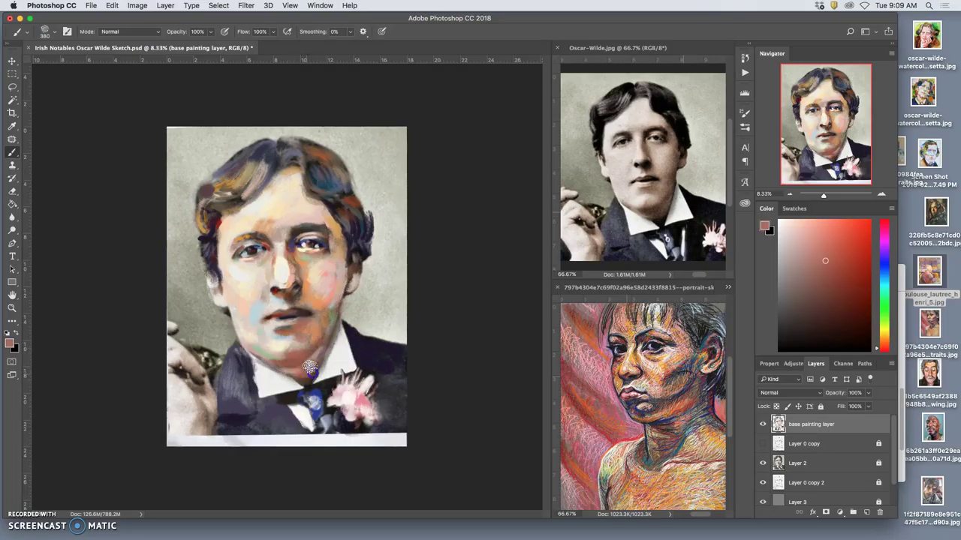
left_click_drag(314, 359, 307, 381)
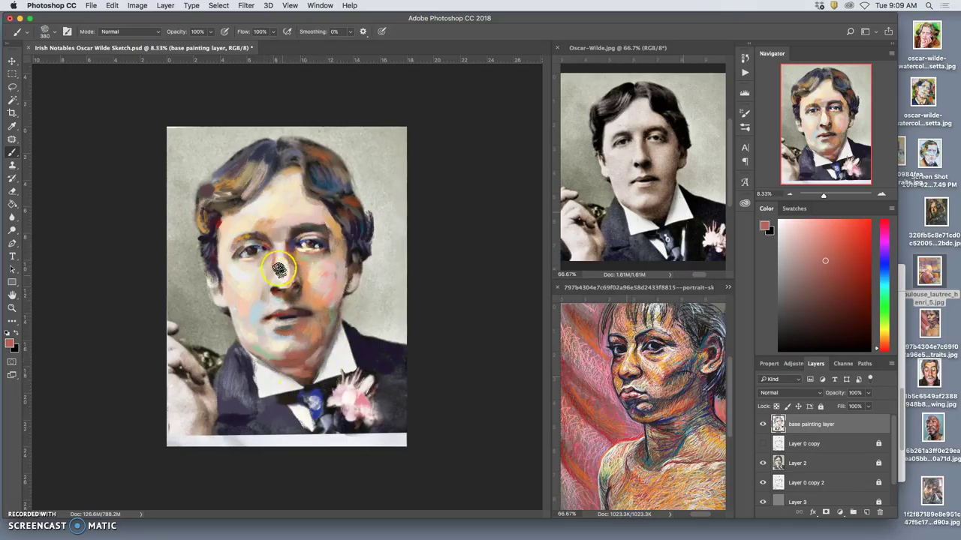
Add muted red and dark brown sampled from the eyebrow to the left eyelid and brow, and shade beneath the lower lip.
left_click_drag(258, 240, 262, 246)
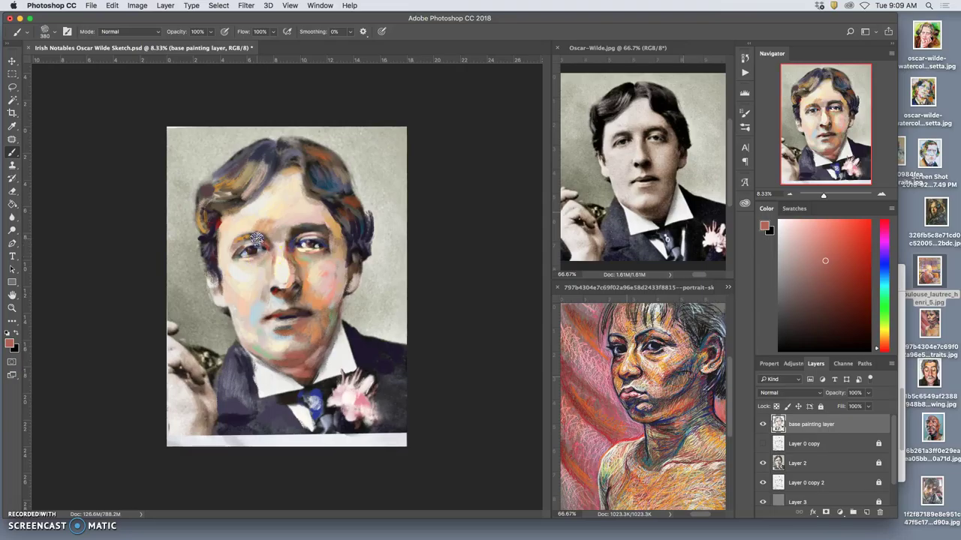
left_click(306, 230, "alt")
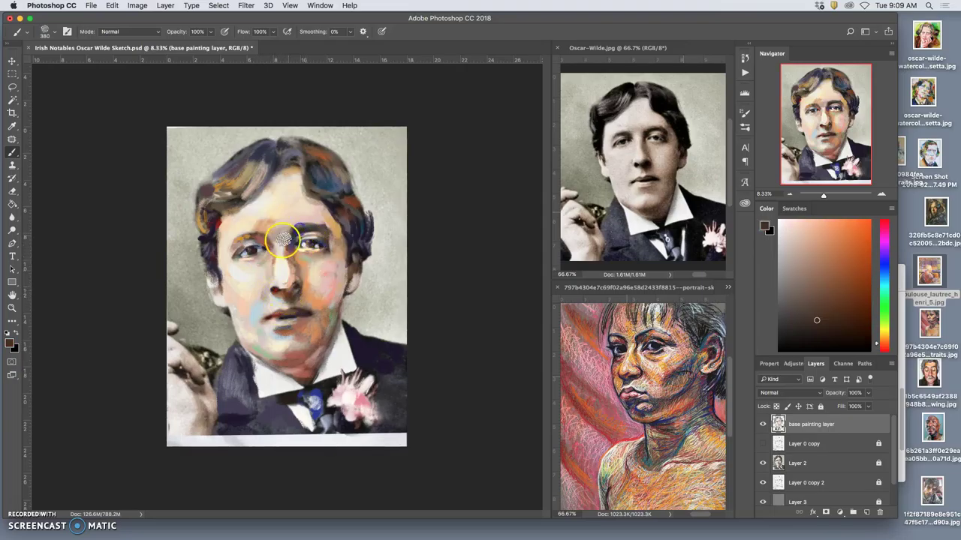
mouse_move(253, 240)
left_mouse_down()
mouse_move(272, 232)
mouse_move(262, 238)
left_mouse_up()
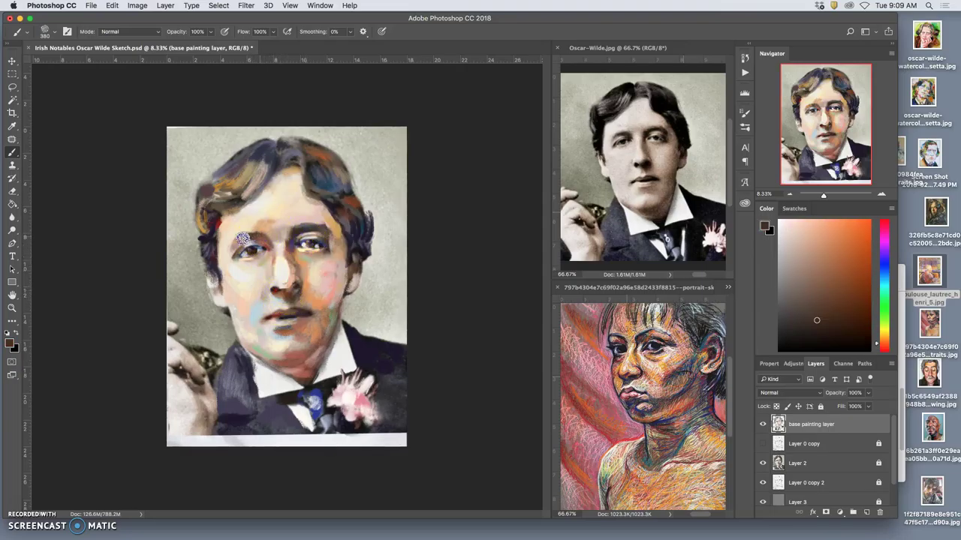
left_click_drag(310, 319, 308, 337)
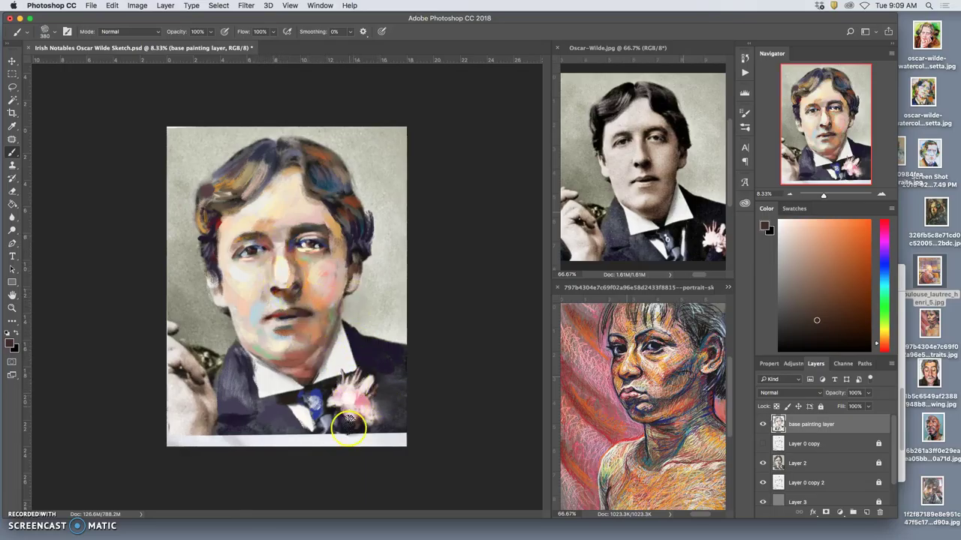
Sample the jacket's dark violet and paint the shoulder and the area around the lapel flower.
left_click(392, 358, "alt")
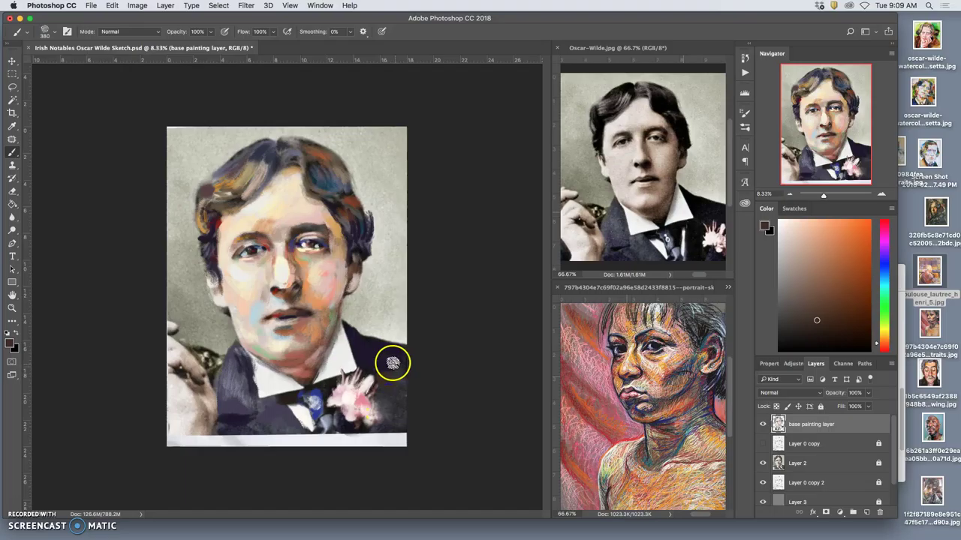
left_click_drag(385, 359, 384, 370)
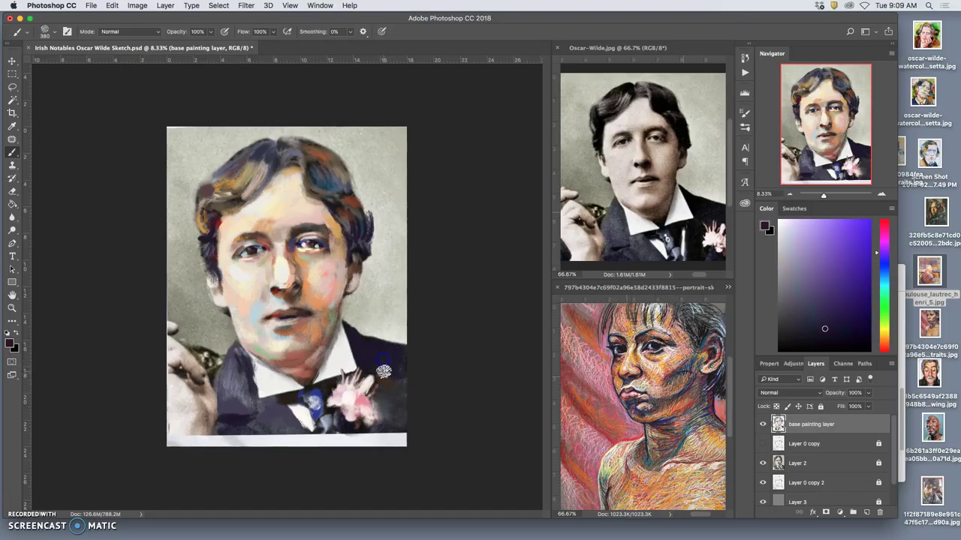
left_click_drag(385, 407, 397, 421)
left_click_drag(402, 374, 401, 393)
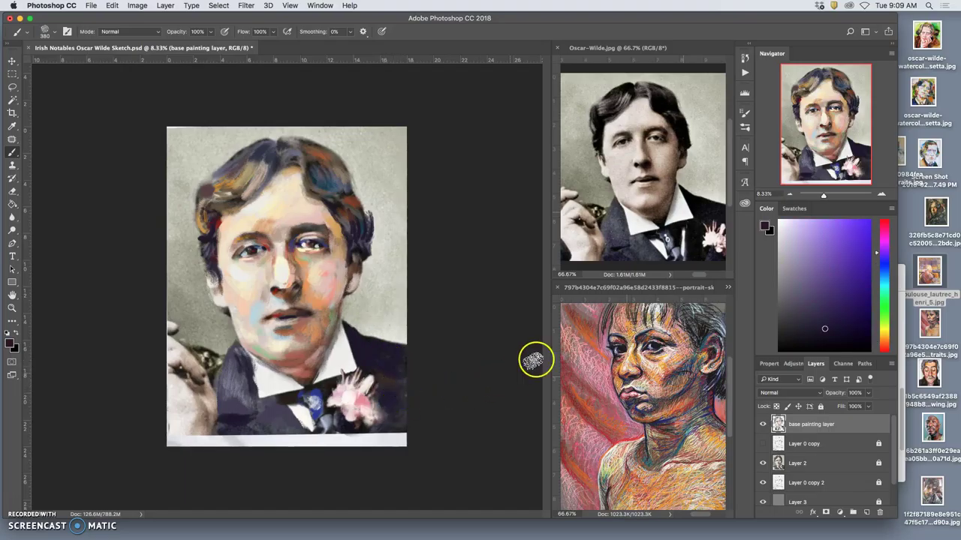
Sample dark teal-blue tones from the pastel reference's shoulder and paint the jacket front beside the tie.
left_click(683, 437, "alt")
mouse_move(332, 419)
left_mouse_down()
mouse_move(276, 415)
mouse_move(265, 401)
mouse_move(274, 416)
mouse_move(260, 421)
mouse_move(302, 426)
left_mouse_up()
left_click(676, 451, "alt")
left_click(247, 397)
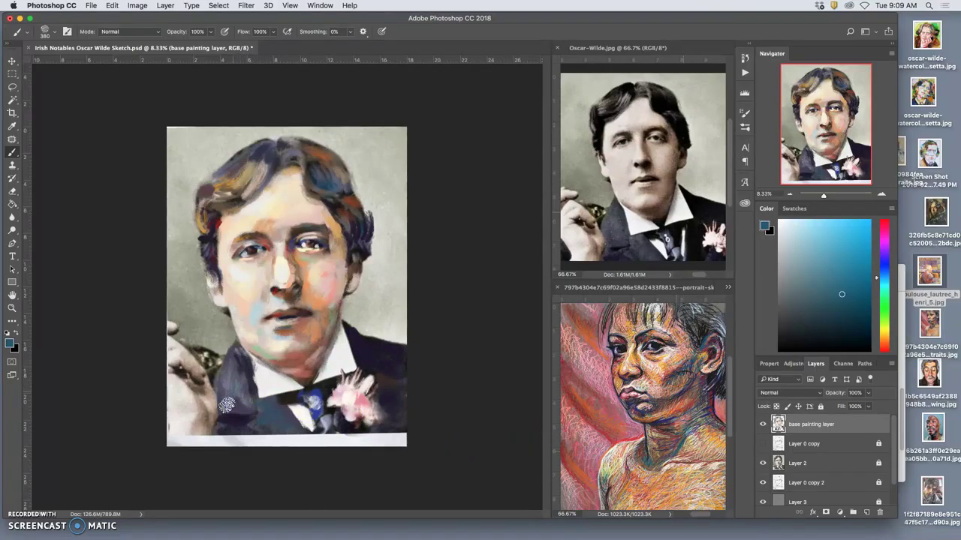
Extend the teal over the left lapel and sleeve, and deepen it with a dark violet-blue sampled from the reference's neck.
left_click(230, 366)
mouse_move(213, 379)
left_mouse_down()
mouse_move(211, 421)
mouse_move(206, 403)
mouse_move(200, 417)
mouse_move(196, 410)
mouse_move(200, 393)
mouse_move(186, 405)
mouse_move(212, 378)
mouse_move(197, 424)
left_mouse_up()
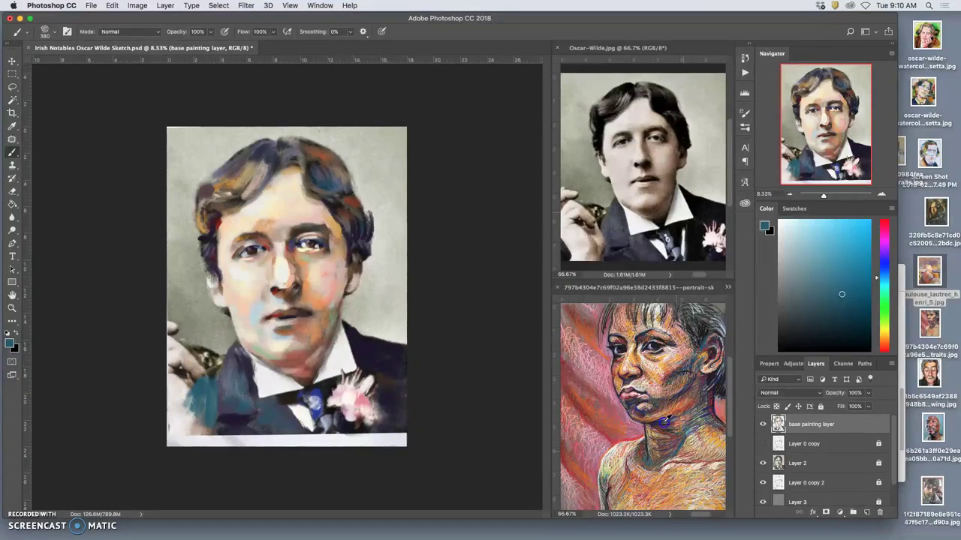
left_click_drag(251, 413, 207, 400)
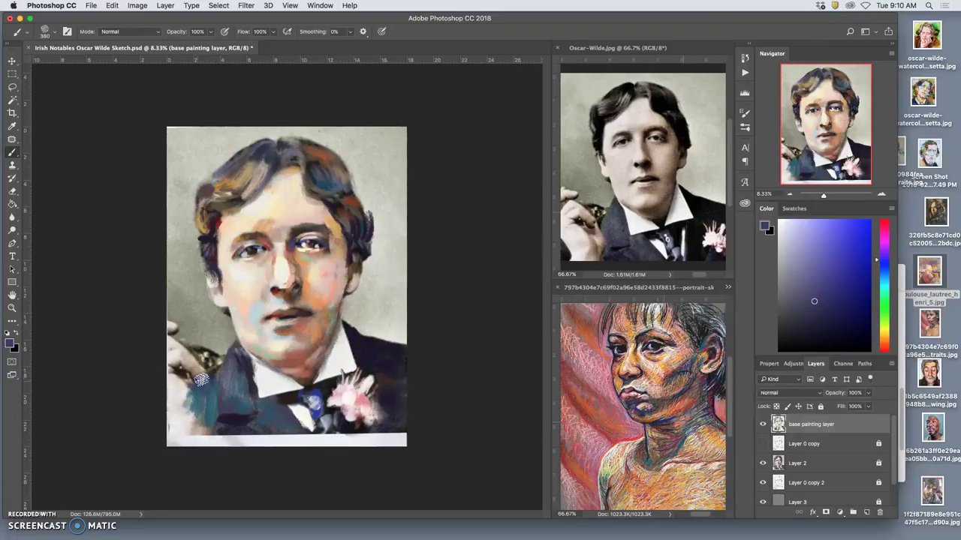
mouse_move(214, 427)
left_mouse_down()
mouse_move(193, 409)
mouse_move(200, 400)
mouse_move(208, 428)
left_mouse_up()
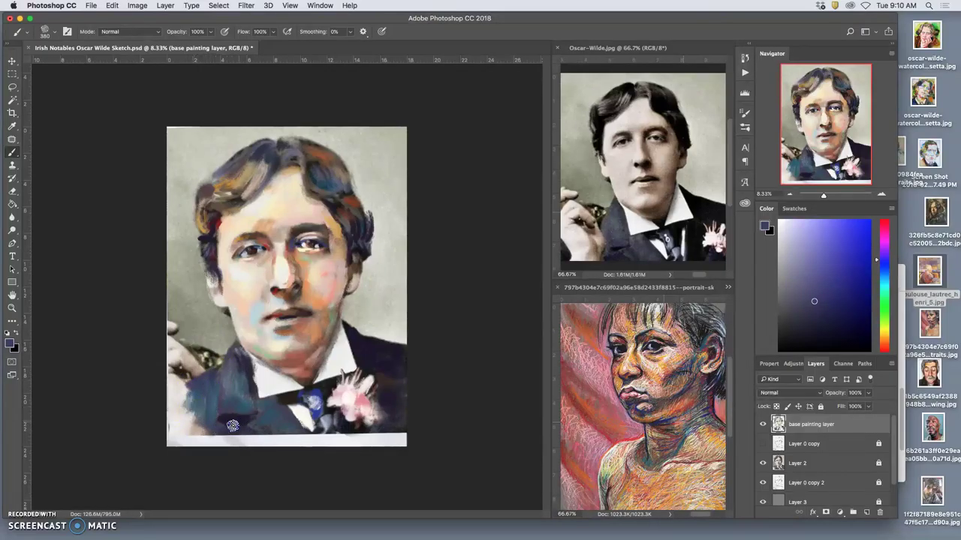
Hide Layer 2 and Layer 0 copy 2, and check the painting with the Layer 0 copy sketches toggled on and off.
left_click(762, 463)
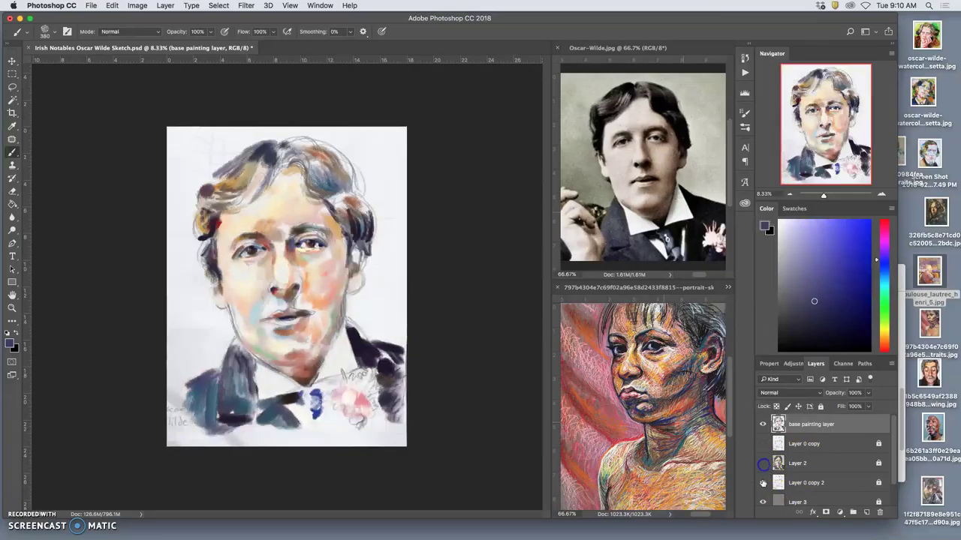
left_click(762, 483)
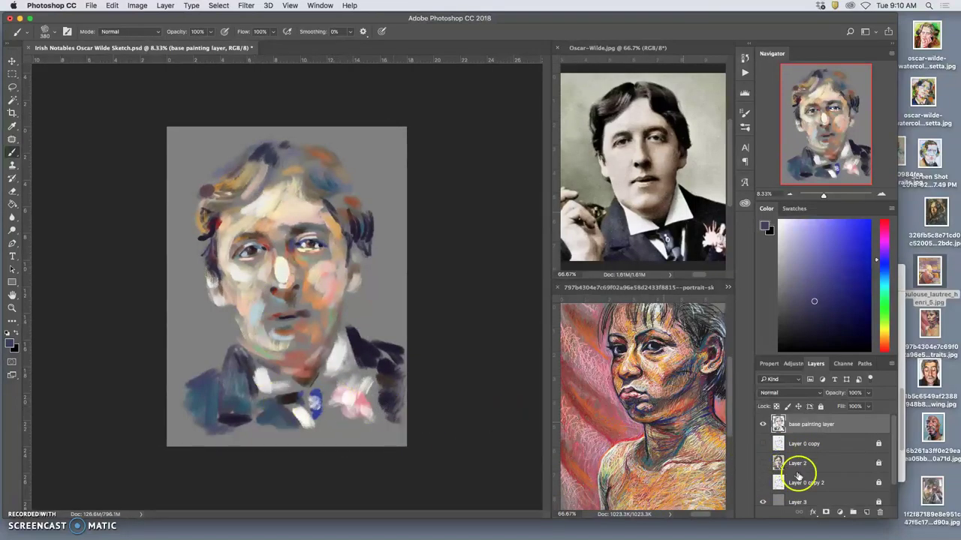
left_click(762, 444)
left_click(763, 483)
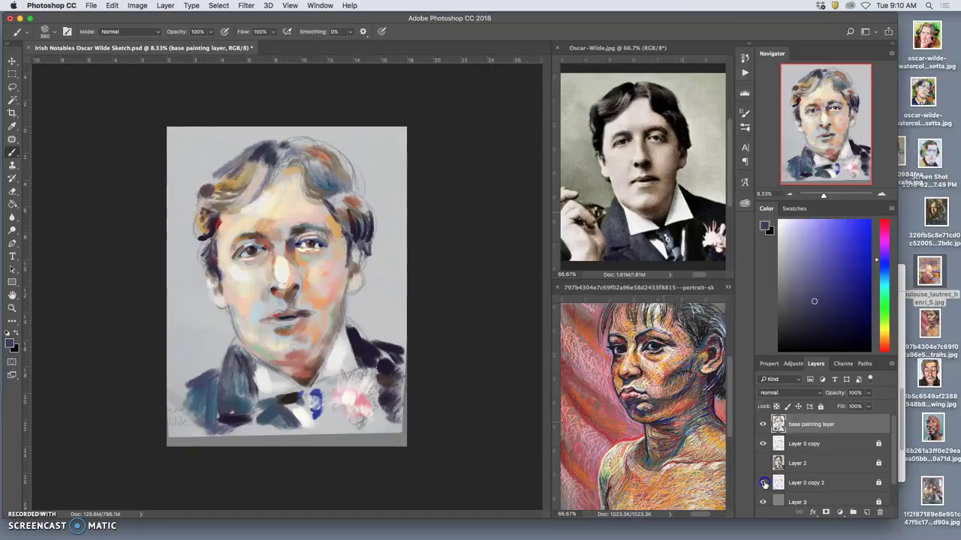
left_click(762, 444)
left_click(763, 483)
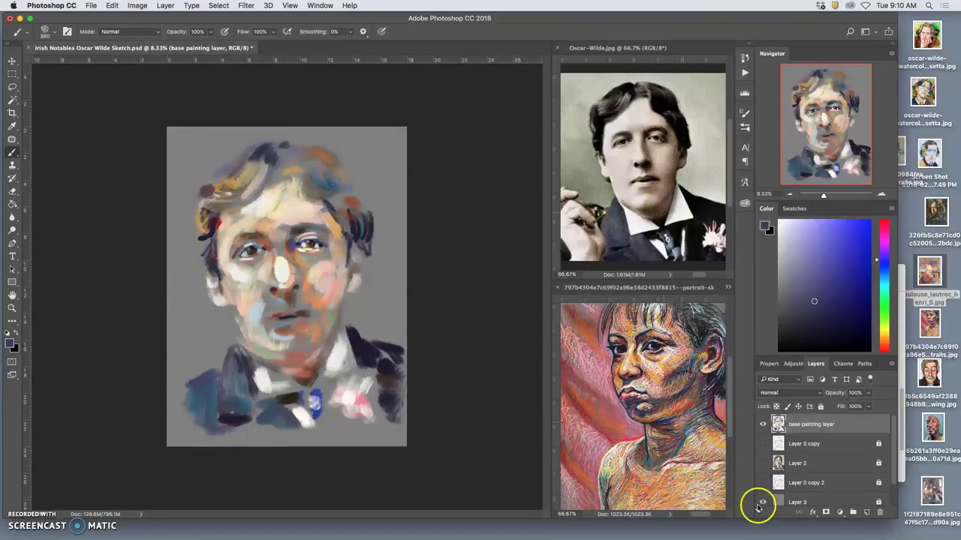
Create a new layer directly above the gray Layer 3 and rename it Base White.
left_click(818, 505)
left_click(865, 513)
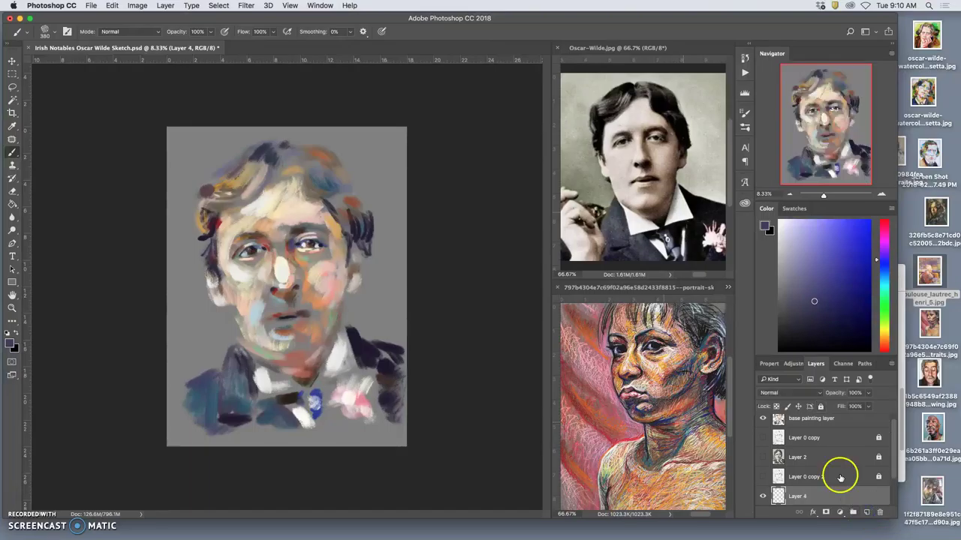
double_click(801, 498)
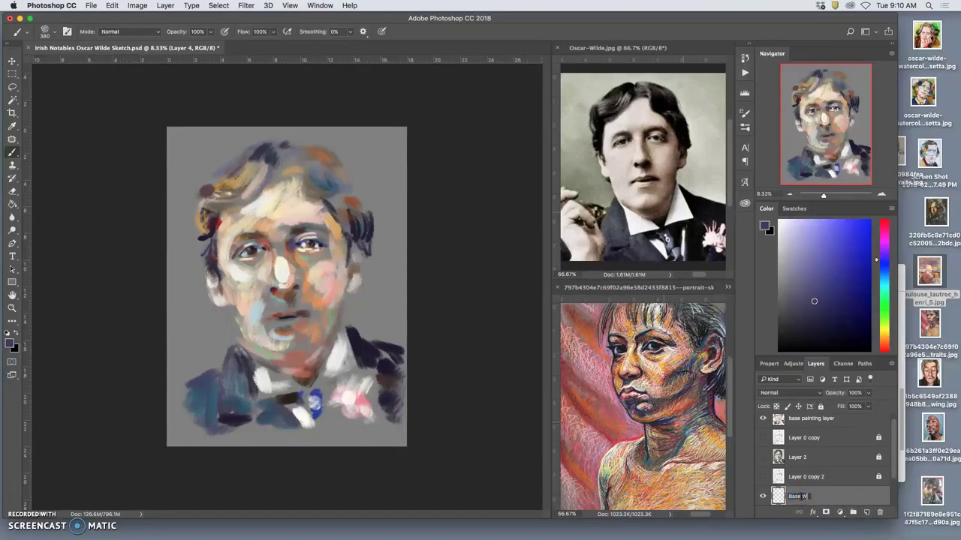
type("Base White")
left_click(826, 498)
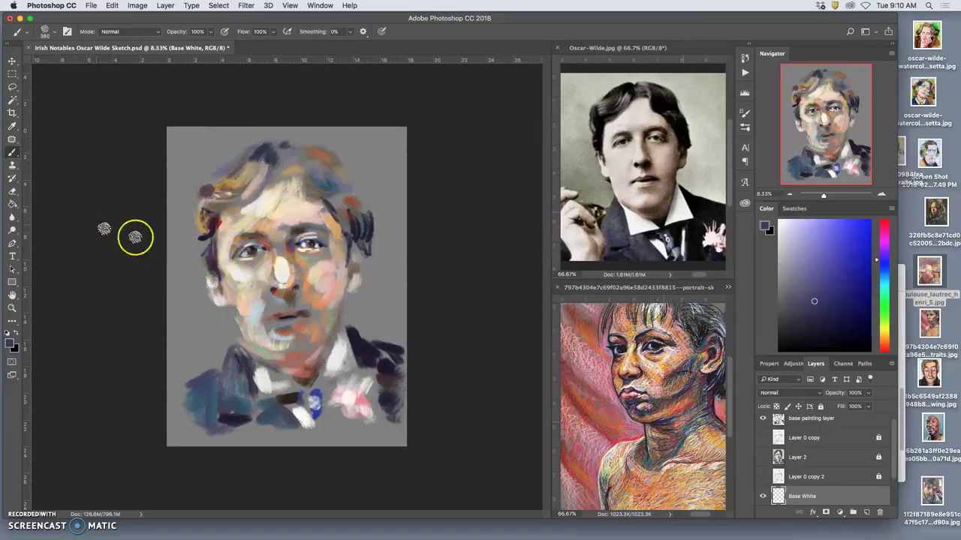
Sample a pale off-white from the photo's face and paint it on Base White beneath the cheeks, nose and forehead.
left_click(609, 162, "alt")
mouse_move(234, 295)
left_mouse_down()
mouse_move(243, 331)
mouse_move(230, 284)
mouse_move(246, 341)
mouse_move(232, 302)
mouse_move(266, 338)
left_mouse_up()
left_click_drag(271, 295, 262, 305)
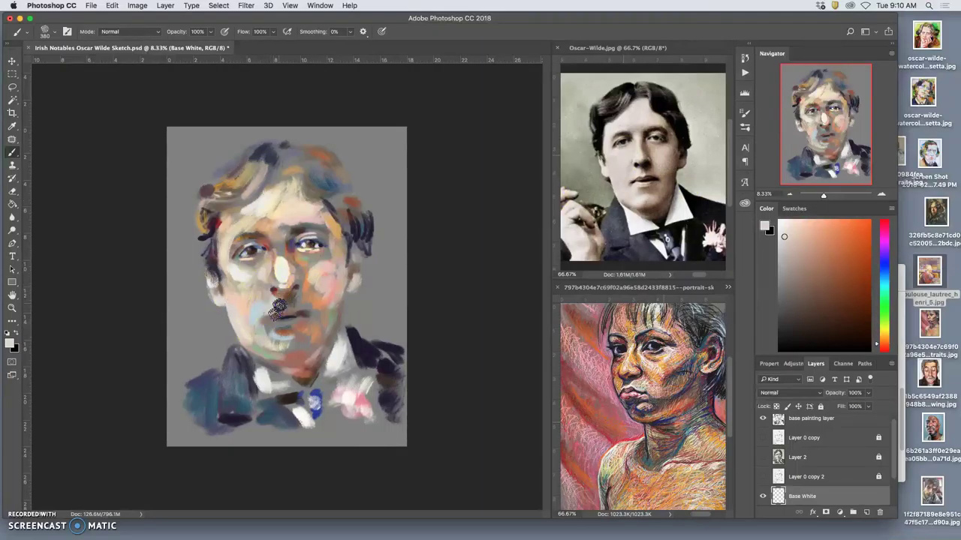
left_click_drag(279, 241, 325, 277)
left_click_drag(325, 277, 306, 262)
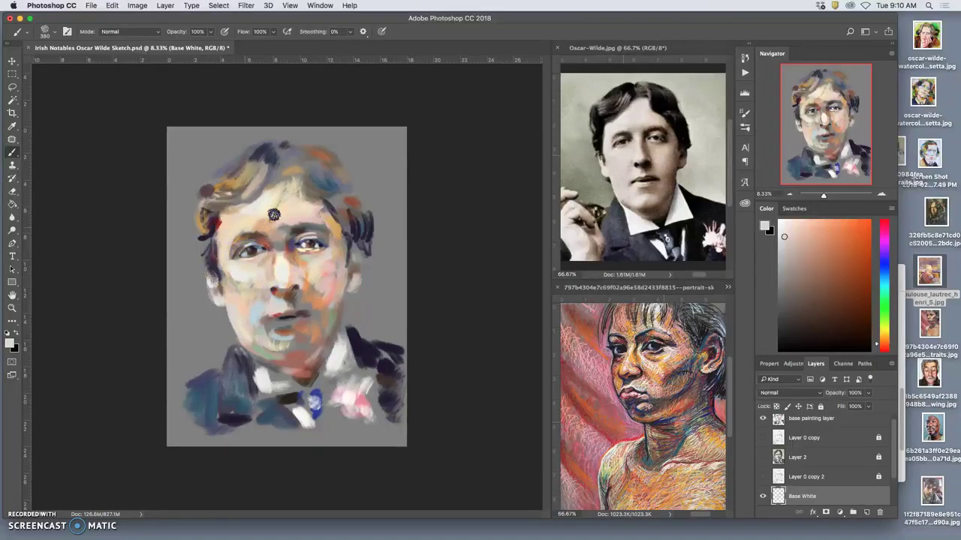
mouse_move(296, 182)
left_mouse_down()
mouse_move(272, 190)
mouse_move(299, 181)
mouse_move(277, 194)
mouse_move(297, 184)
mouse_move(307, 205)
left_mouse_up()
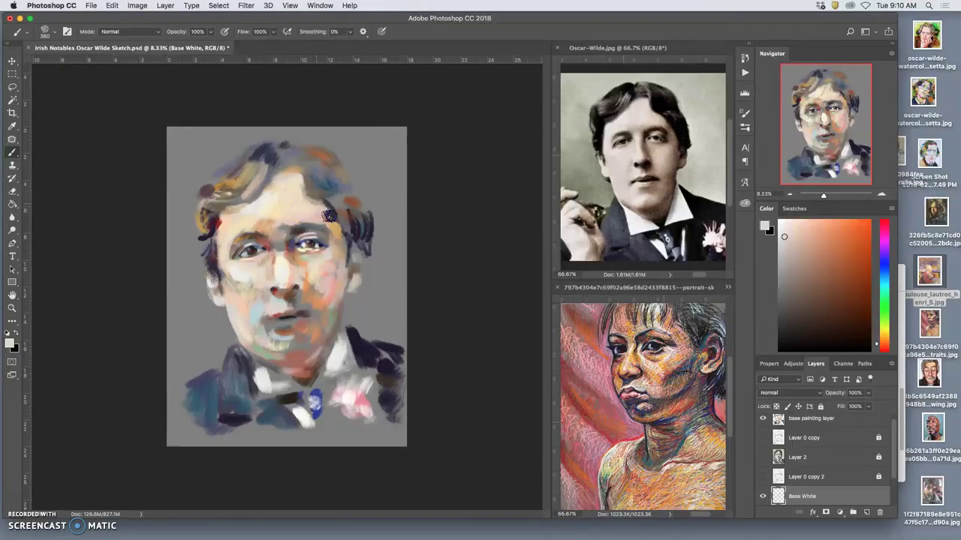
Compare the portrait with Base White hidden and shown, and add more off-white beneath the cheek beside the mouth.
left_click(762, 496)
left_click(763, 496)
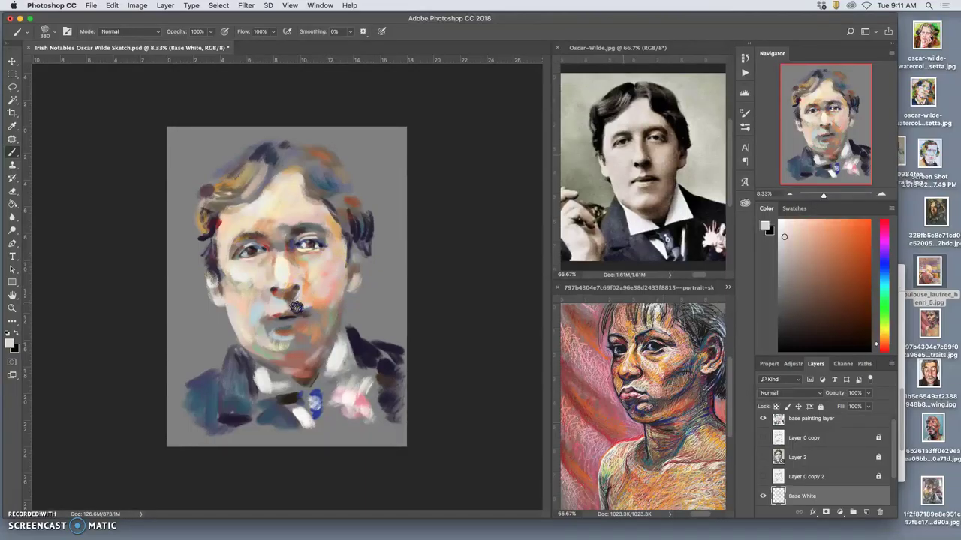
left_click_drag(308, 308, 326, 328)
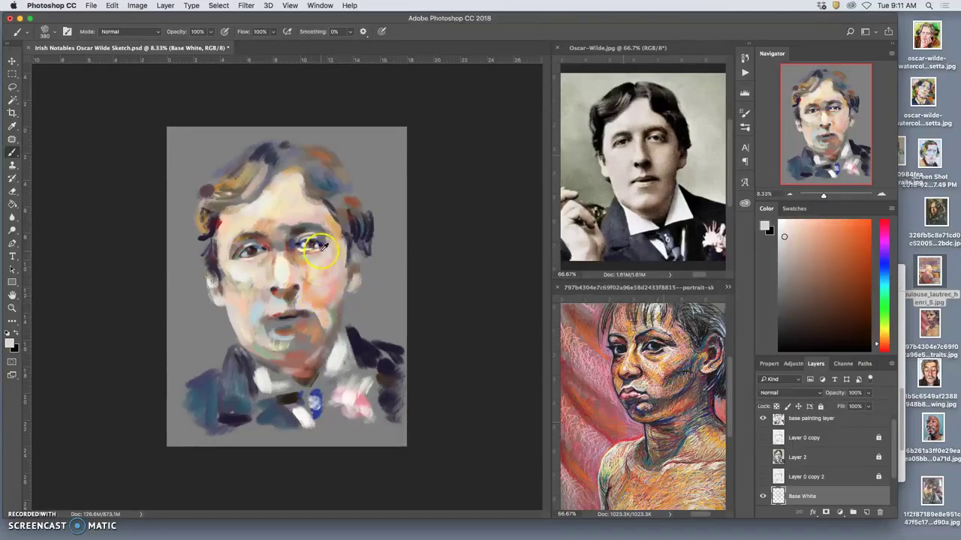
Sample a dark gray and a pale tone from the portrait, and brush beneath the mouth and chin.
left_click(303, 264, "alt")
left_click(345, 222, "alt")
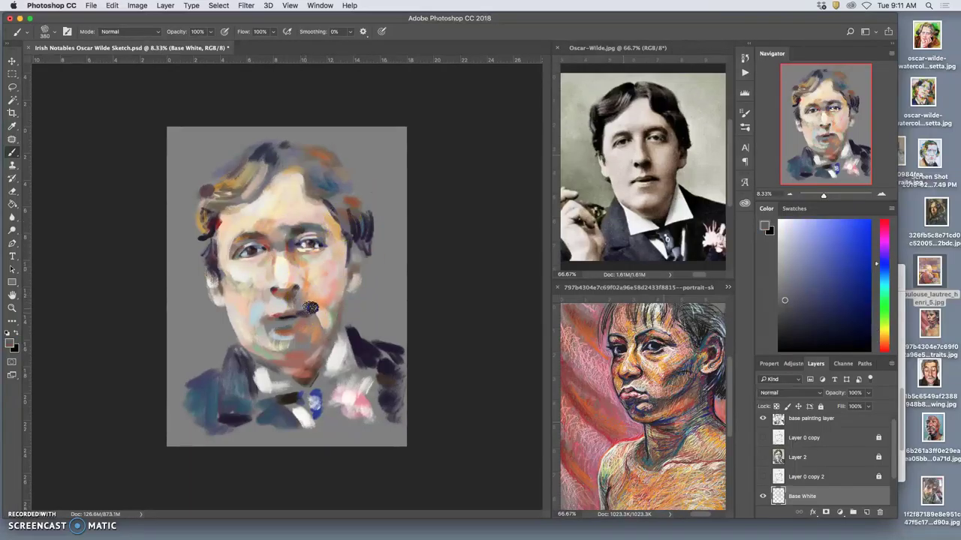
left_click(286, 360, "alt")
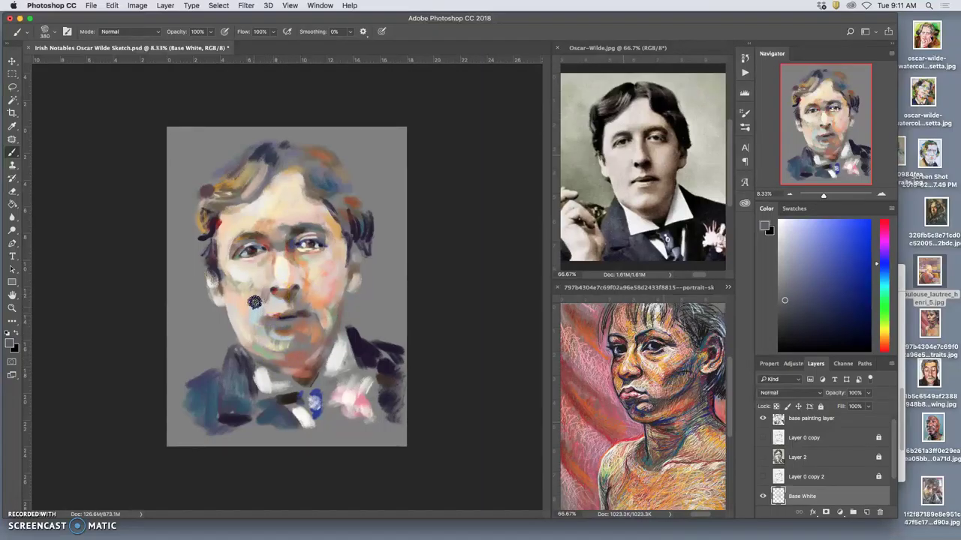
mouse_move(288, 345)
left_mouse_down()
mouse_move(302, 345)
mouse_move(281, 332)
left_mouse_up()
left_click(279, 314, "alt")
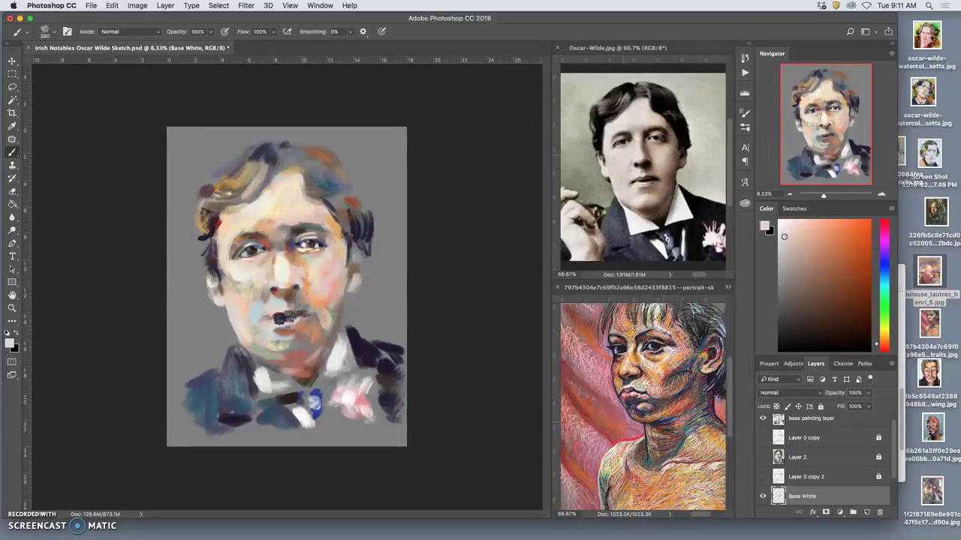
Fill in the pale base beneath the chin, jawline, cheeks and both ears.
left_click(300, 336)
left_click(299, 360)
left_click(319, 315)
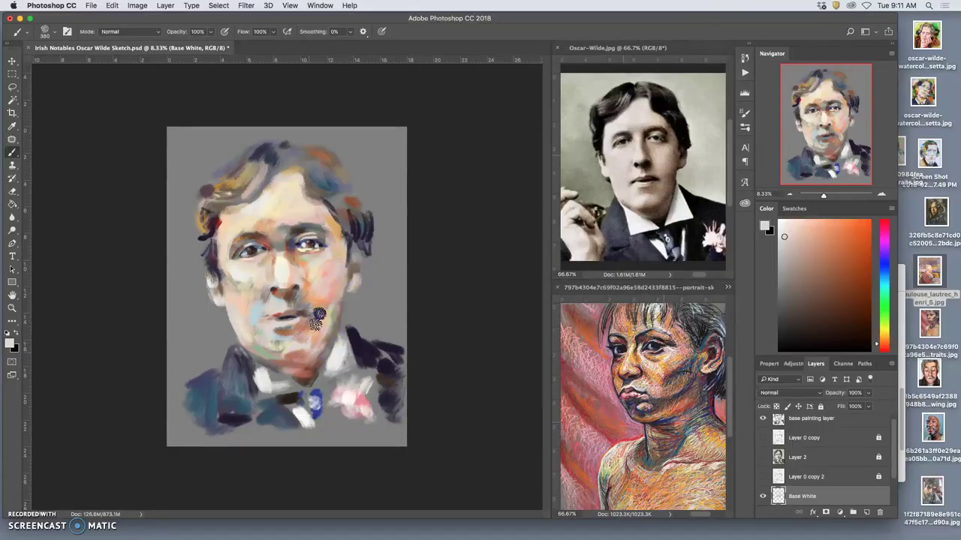
left_click(339, 306)
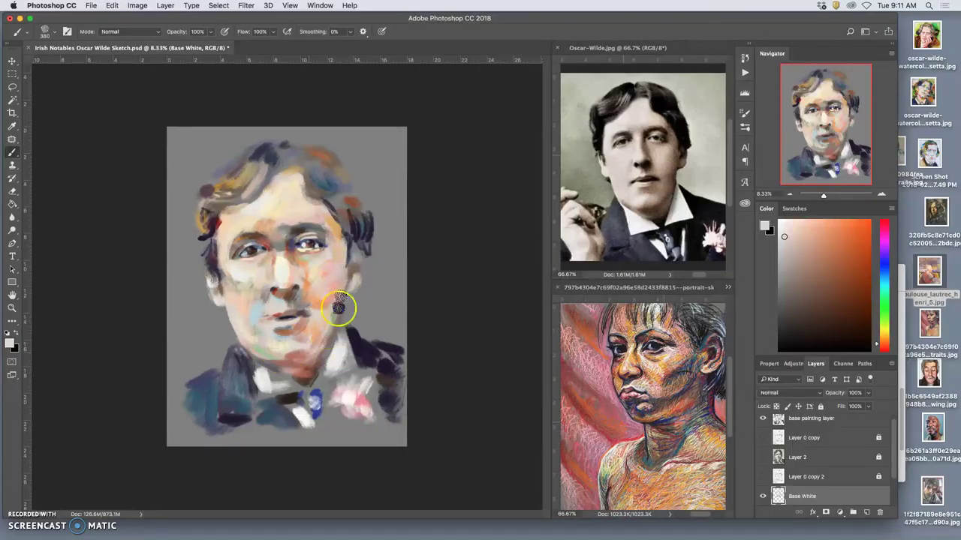
left_click(219, 282)
left_click(209, 261)
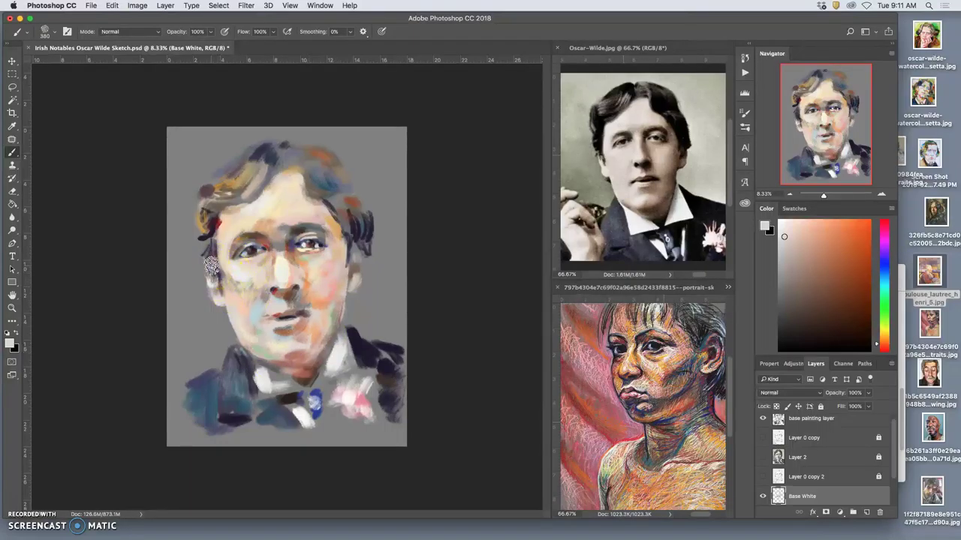
left_click(354, 280)
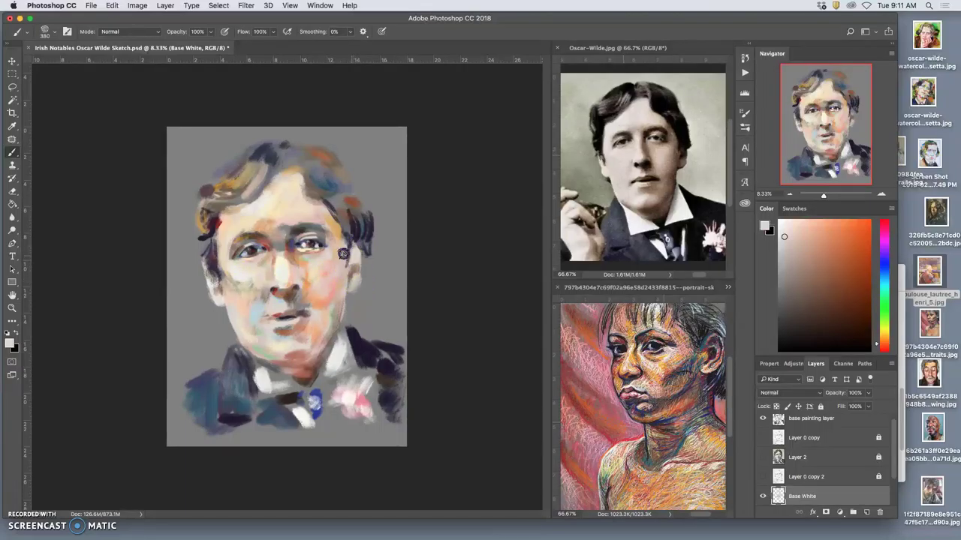
left_click_drag(323, 341, 326, 335)
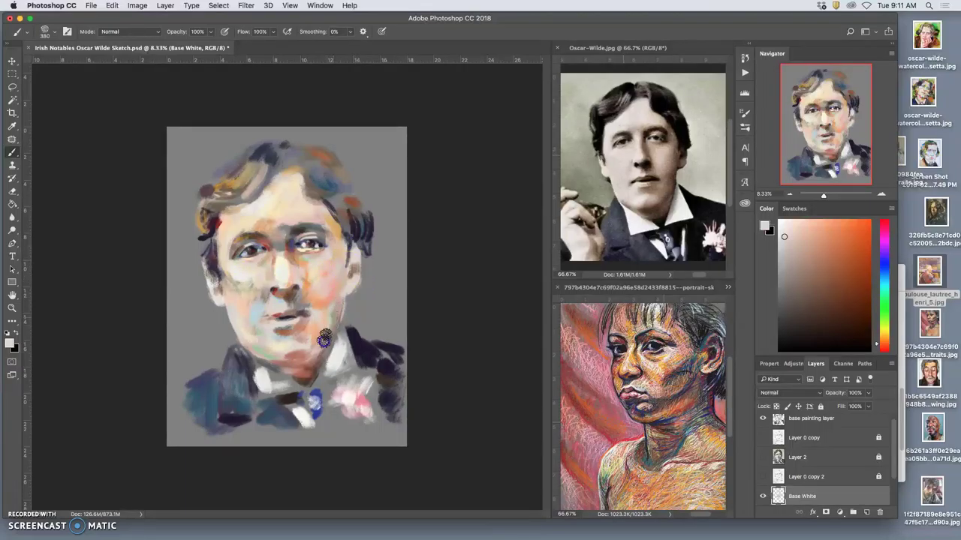
left_click(335, 328)
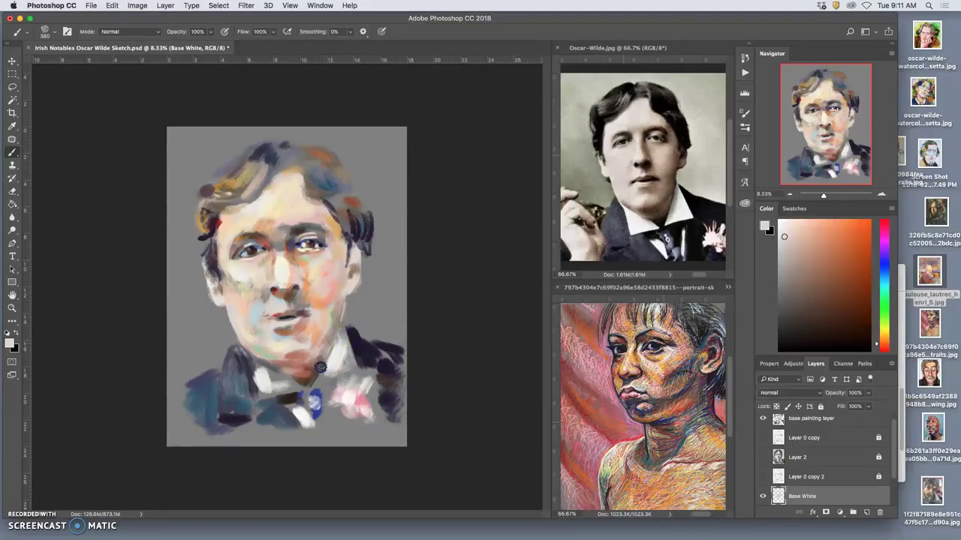
Sample pink from the lapel flower and peach from the face, and tint the neck, jaw and outer cheeks.
left_click(365, 403, "alt")
left_click_drag(325, 333, 311, 382)
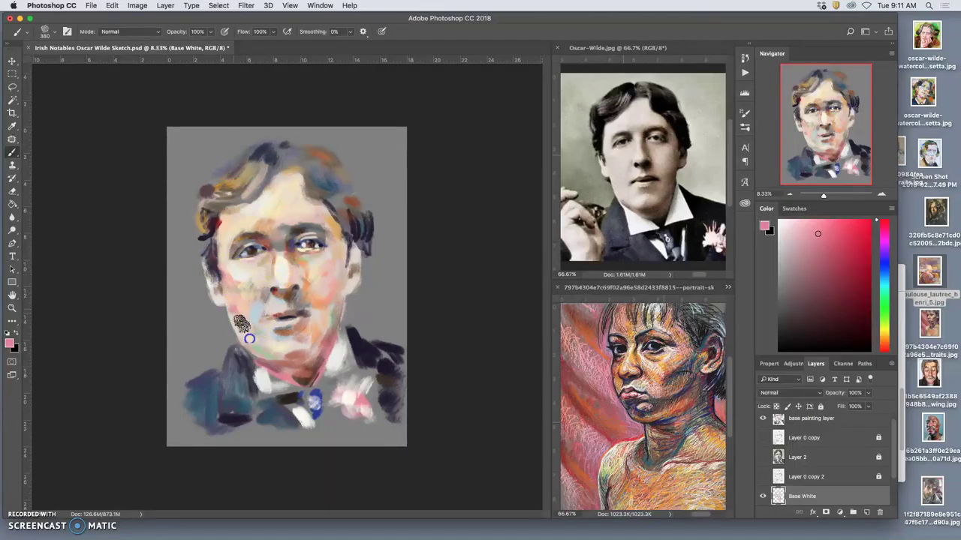
left_click(317, 327, "alt")
left_click_drag(235, 321, 229, 298)
mouse_move(325, 348)
left_mouse_down()
mouse_move(322, 321)
mouse_move(314, 329)
left_mouse_up()
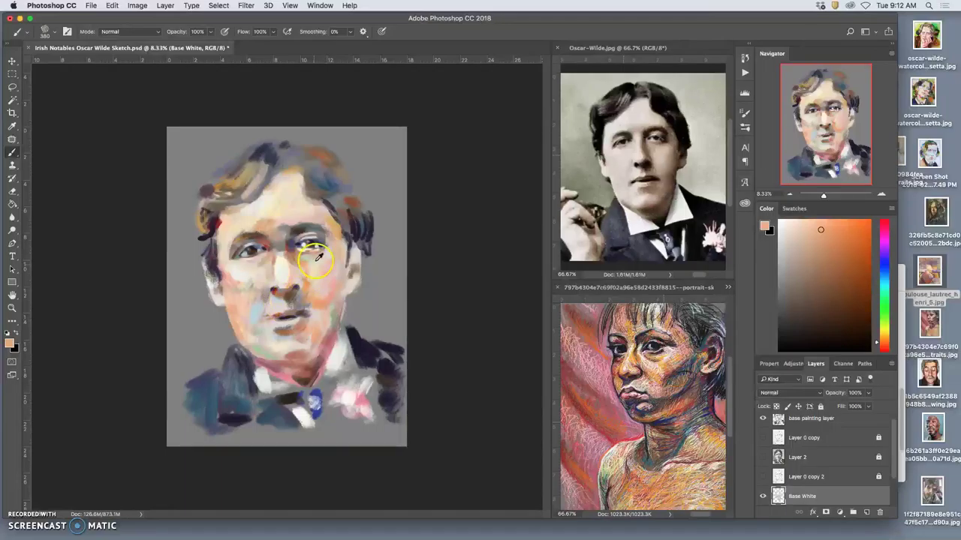
Sample warm tan-orange from the temple and cheek, and paint the upper lip area, chin and shadowed cheek.
left_click(335, 227, "alt")
left_click(324, 219, "alt")
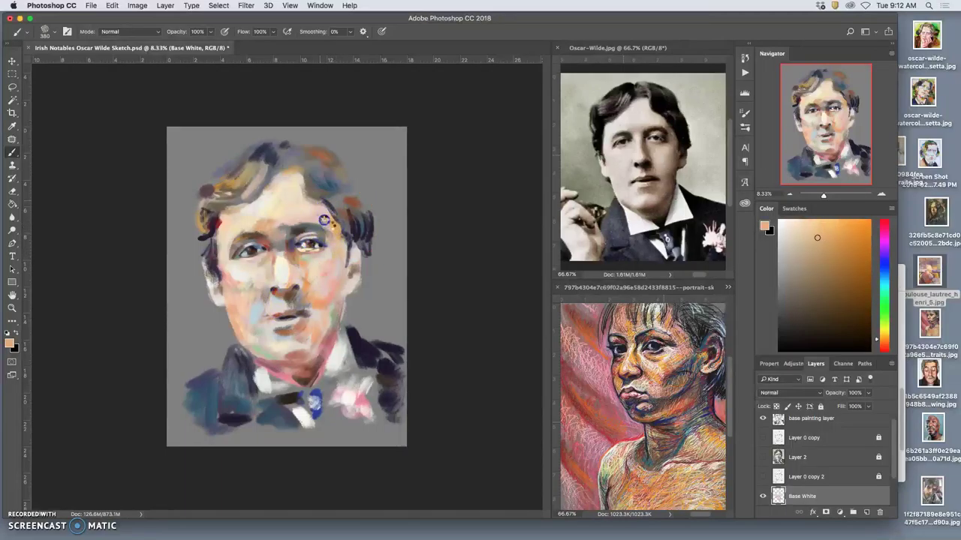
mouse_move(296, 302)
left_mouse_down()
mouse_move(287, 306)
mouse_move(330, 289)
mouse_move(327, 306)
mouse_move(315, 304)
left_mouse_up()
left_click(283, 307)
left_click(332, 311, "alt")
mouse_move(307, 362)
left_mouse_down()
mouse_move(300, 365)
mouse_move(317, 365)
mouse_move(313, 335)
mouse_move(345, 298)
mouse_move(333, 306)
mouse_move(321, 285)
left_mouse_up()
Sample a golden tan from the portrait and paint beneath the lower lip, chin and the ear beside the darker cheek.
left_click(349, 208, "alt")
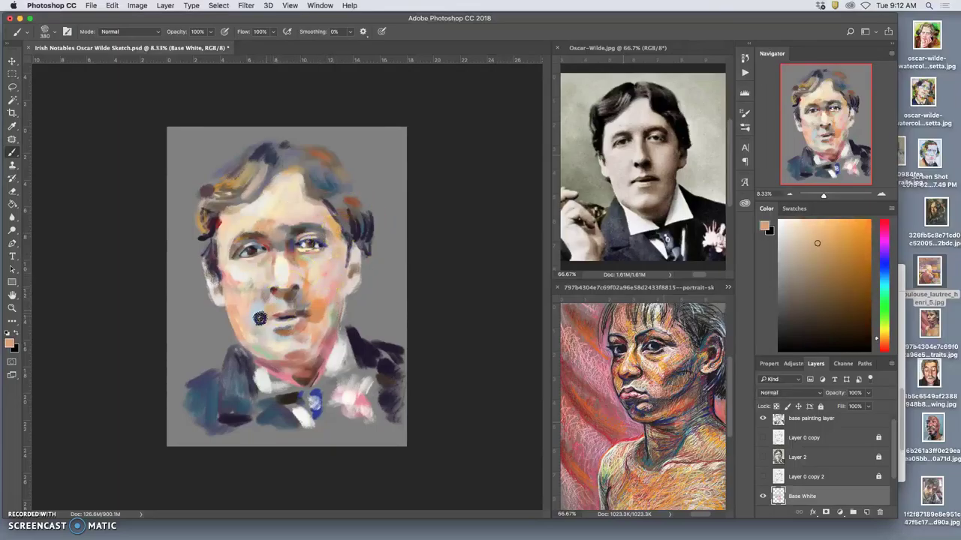
left_click_drag(279, 336, 273, 342)
mouse_move(282, 364)
left_mouse_down()
mouse_move(293, 381)
mouse_move(305, 360)
left_mouse_up()
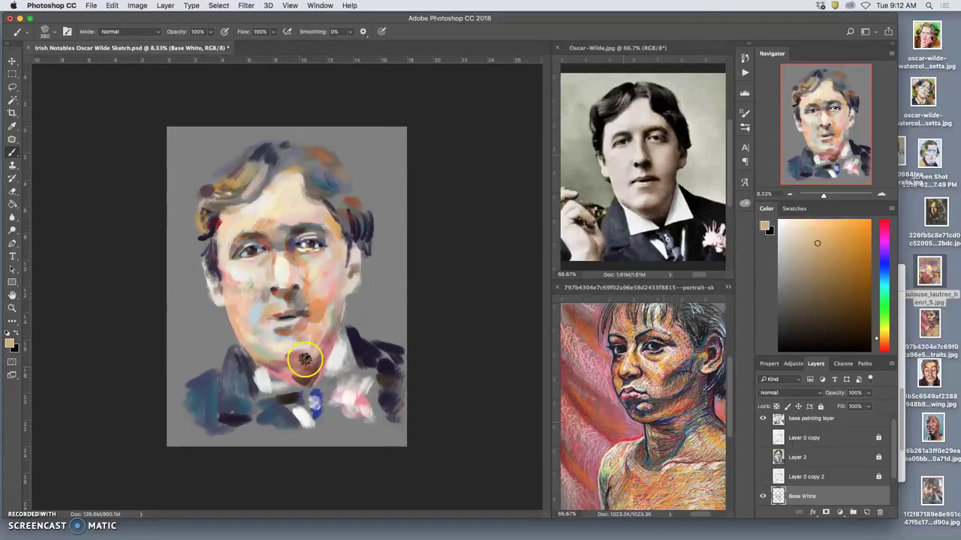
left_click_drag(351, 246, 349, 285)
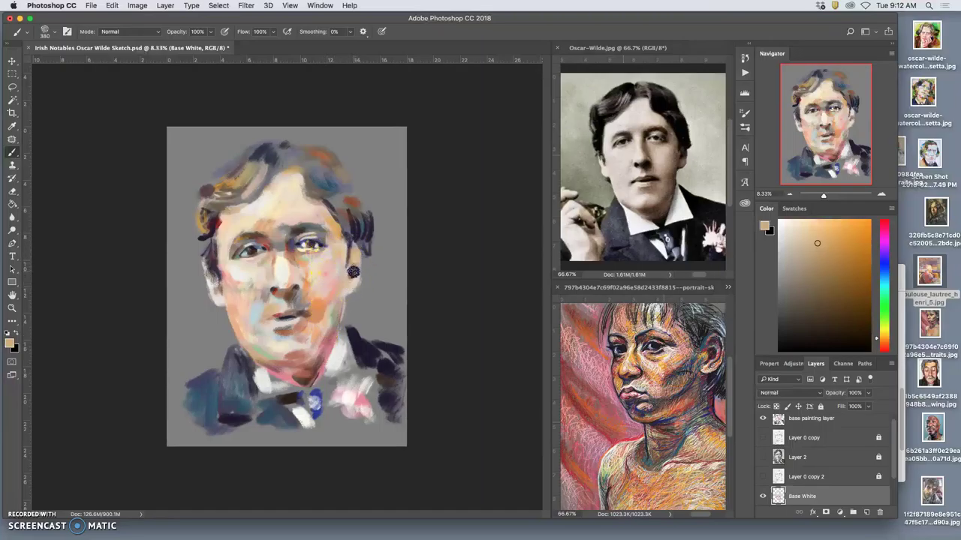
Sample salmon pink from the cheek, paint it between mouth and jaw, and pick up a dusty red from the jaw.
left_click(333, 292, "alt")
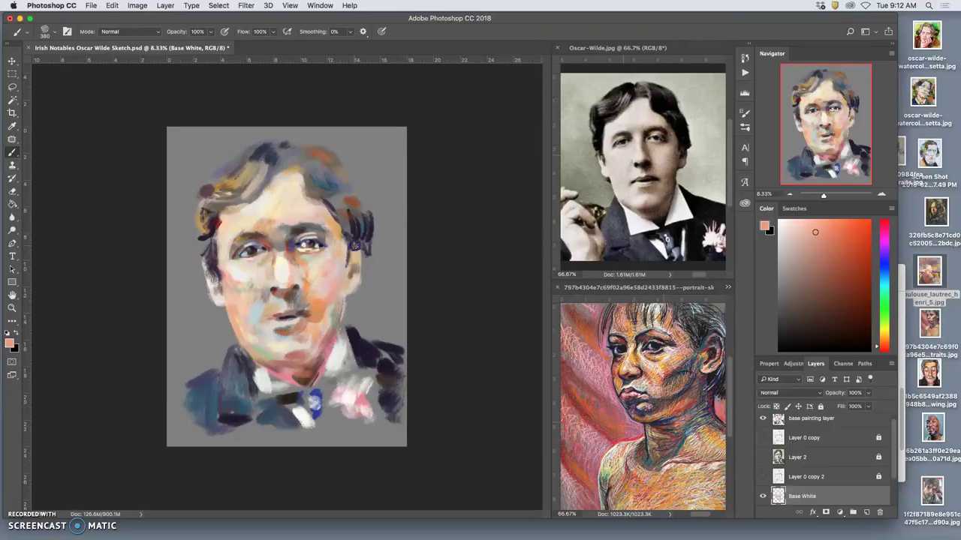
left_click_drag(313, 298, 323, 332)
left_click(328, 344, "alt")
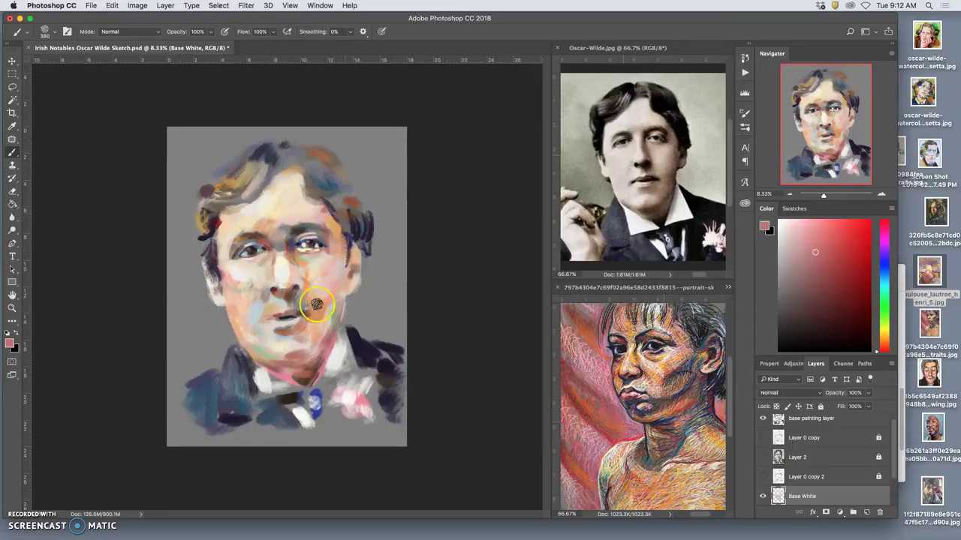
Sample the near-black jacket tone and fill in beneath the hair from the temple across the crown to the opposite side curls.
left_click(384, 376, "alt")
mouse_move(330, 208)
left_mouse_down()
mouse_move(349, 234)
mouse_move(346, 213)
mouse_move(364, 224)
mouse_move(323, 154)
mouse_move(346, 195)
mouse_move(311, 153)
mouse_move(339, 190)
mouse_move(328, 158)
mouse_move(281, 154)
mouse_move(289, 172)
mouse_move(306, 154)
mouse_move(294, 141)
mouse_move(282, 156)
mouse_move(316, 154)
mouse_move(312, 141)
mouse_move(287, 140)
mouse_move(291, 153)
mouse_move(325, 155)
mouse_move(323, 143)
mouse_move(303, 138)
mouse_move(304, 169)
mouse_move(328, 172)
mouse_move(310, 145)
mouse_move(312, 169)
mouse_move(338, 155)
mouse_move(330, 163)
mouse_move(258, 151)
left_mouse_up()
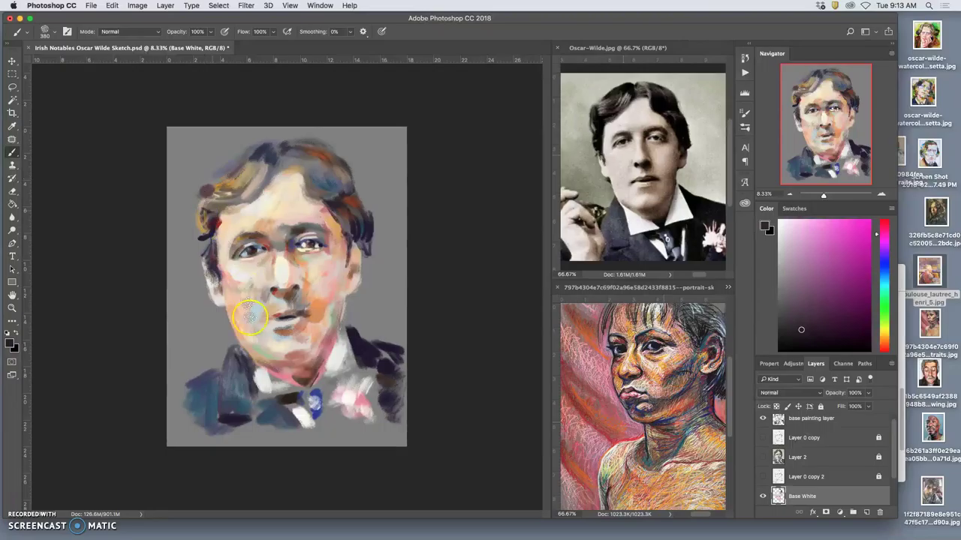
key("super+alt+z")
left_click(286, 403)
left_click(293, 370)
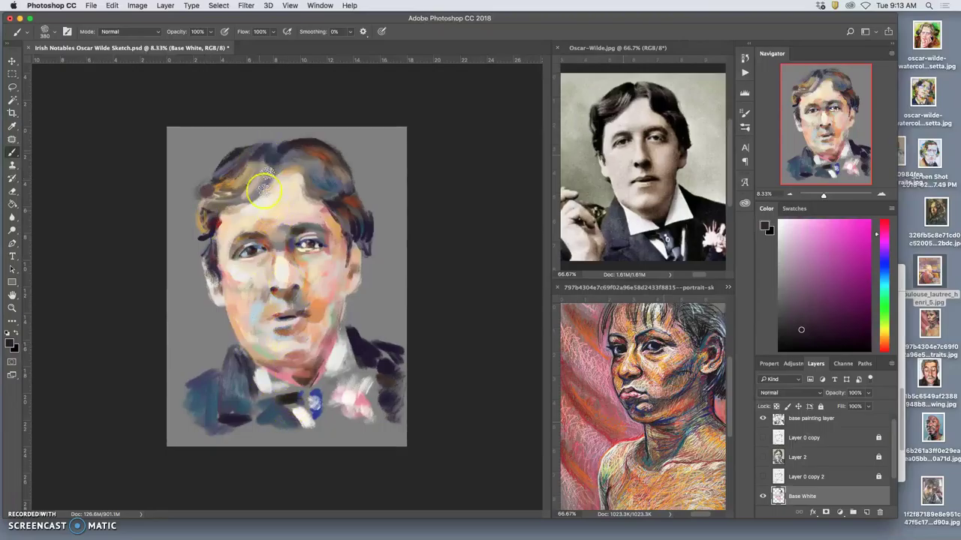
mouse_move(200, 188)
left_mouse_down()
mouse_move(234, 180)
mouse_move(219, 177)
left_mouse_up()
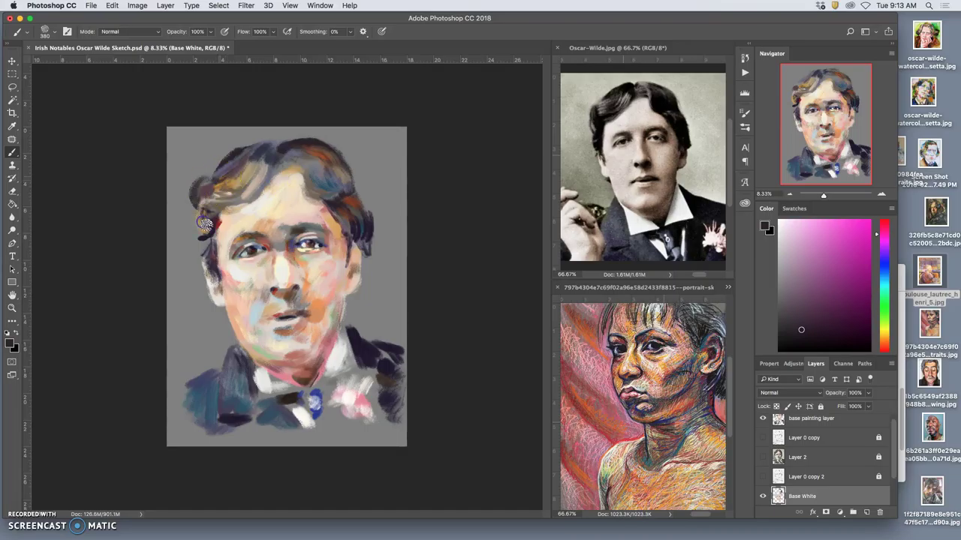
left_click_drag(206, 233, 211, 238)
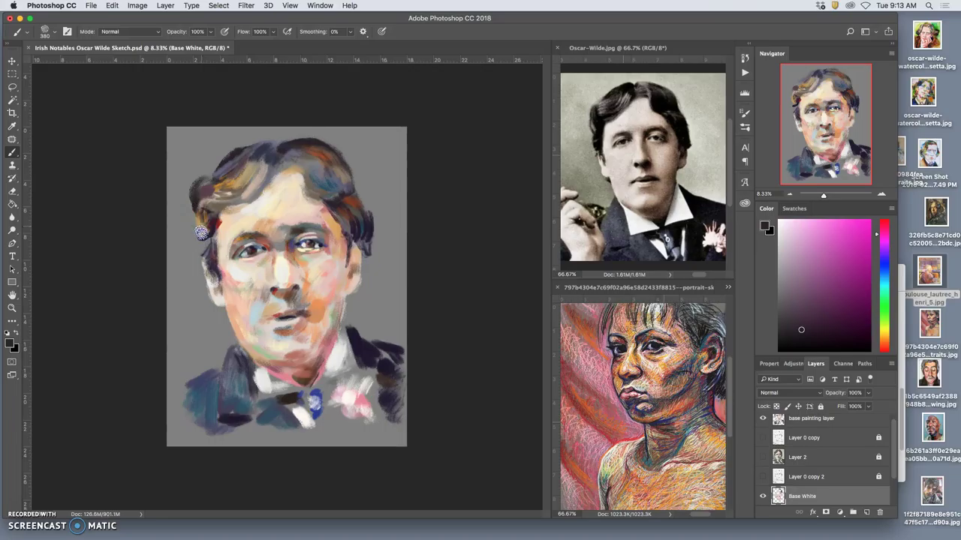
Brush the near-black tone beneath the mouth, the cheek beside it and the nose to deepen the facial shadows.
left_click(299, 314)
left_click_drag(299, 314, 296, 306)
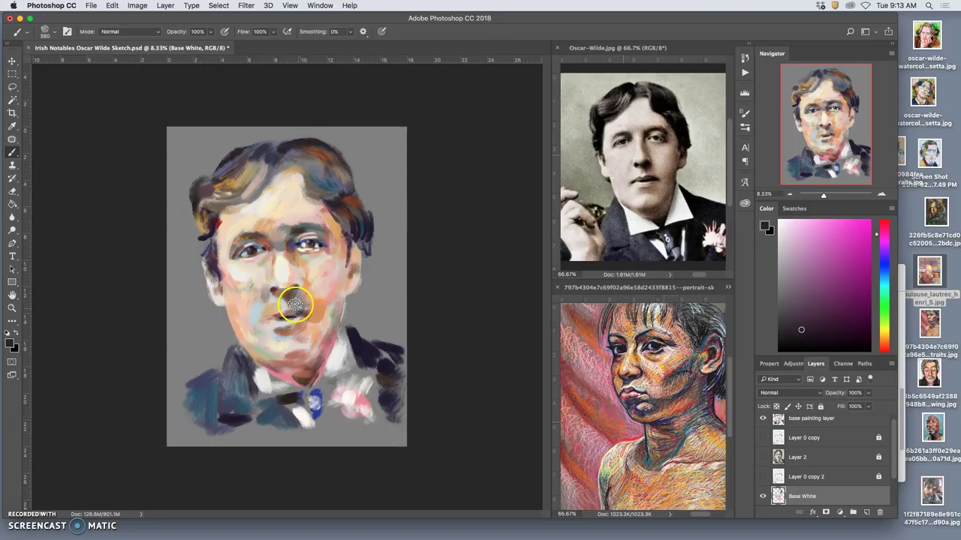
mouse_move(296, 304)
left_mouse_down()
mouse_move(299, 292)
mouse_move(286, 313)
mouse_move(337, 310)
mouse_move(324, 322)
left_mouse_up()
left_click_drag(321, 268, 289, 260)
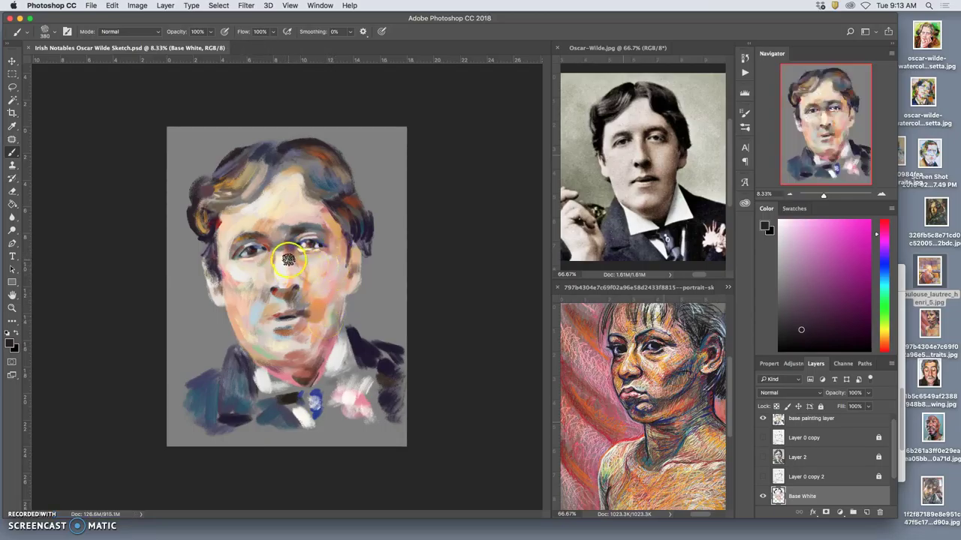
Sample muted purple and gray tones from the pastel reference and paint the outer edge of the left-side hair.
left_click(707, 338, "alt")
left_click(708, 338, "alt")
left_click(203, 241)
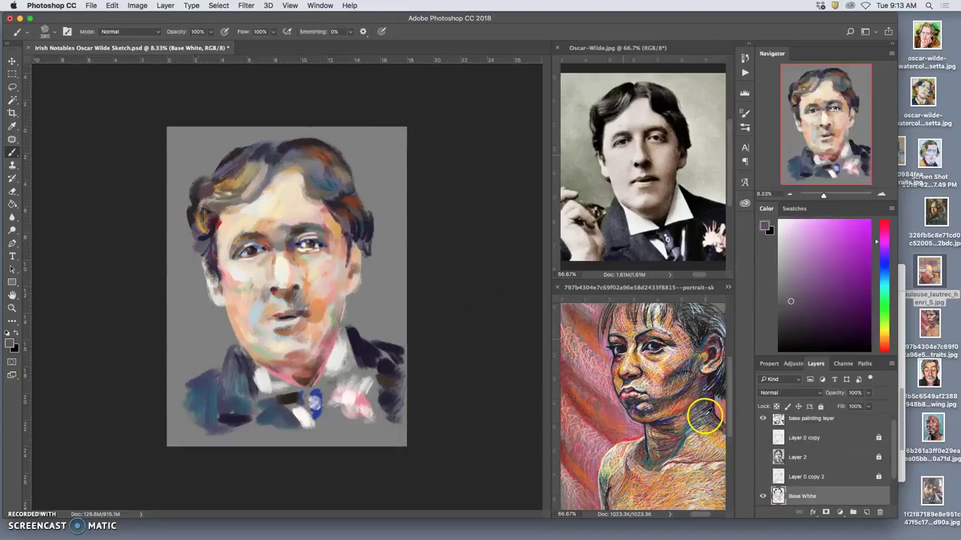
left_click(637, 414, "alt")
mouse_move(188, 174)
left_mouse_down()
mouse_move(200, 198)
mouse_move(196, 189)
mouse_move(191, 217)
mouse_move(215, 251)
left_mouse_up()
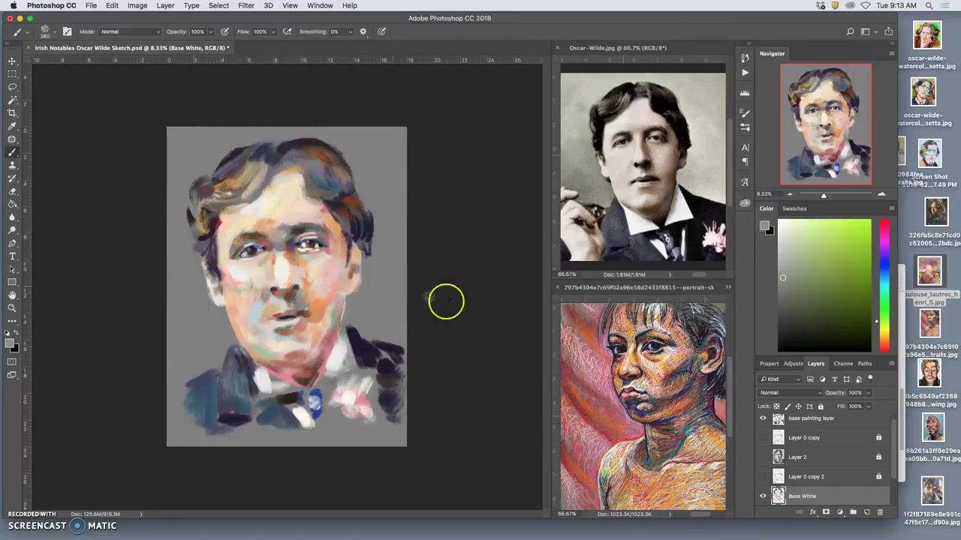
Sample dark blue from the pastel reference and paint it beneath the crown, side curls, temples and hair around both ears.
left_click_drag(701, 326, 668, 419)
mouse_move(339, 235)
left_mouse_down()
mouse_move(334, 174)
mouse_move(342, 184)
mouse_move(317, 168)
mouse_move(313, 185)
mouse_move(288, 167)
mouse_move(247, 195)
mouse_move(229, 160)
mouse_move(250, 172)
left_mouse_up()
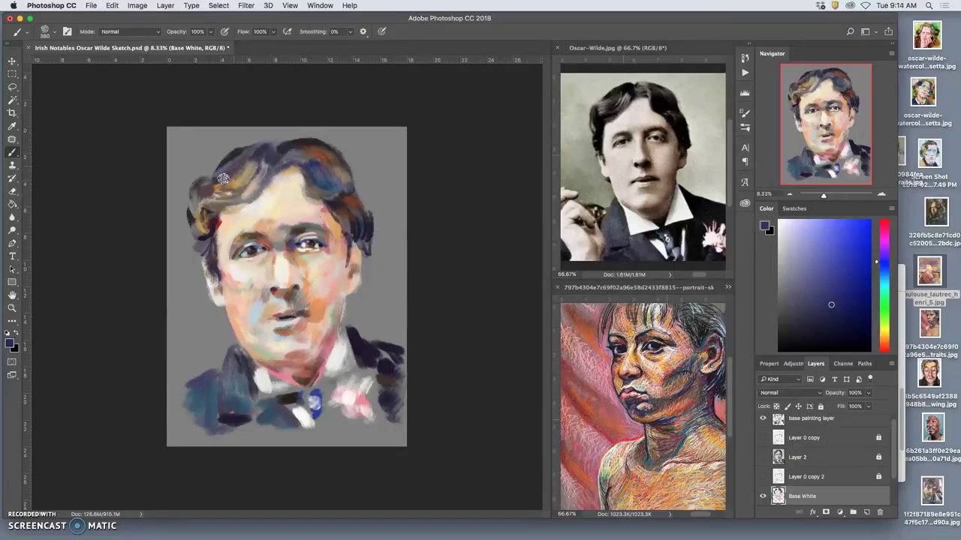
mouse_move(210, 215)
left_mouse_down()
mouse_move(219, 223)
mouse_move(206, 218)
left_mouse_up()
left_click_drag(215, 262, 218, 275)
left_click_drag(353, 252, 349, 282)
mouse_move(274, 314)
left_mouse_down()
mouse_move(253, 327)
mouse_move(223, 304)
mouse_move(198, 254)
left_mouse_up()
left_click_drag(212, 222, 205, 212)
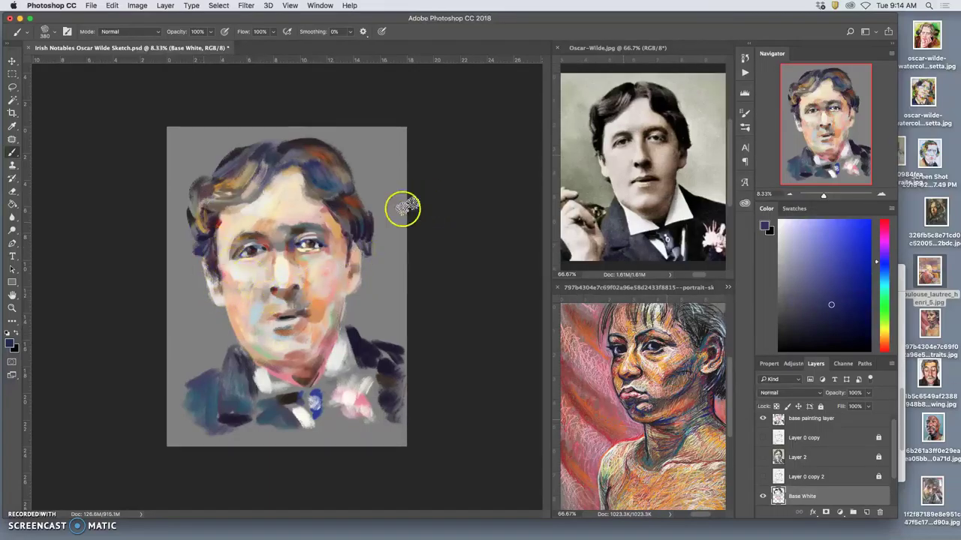
mouse_move(356, 211)
left_mouse_down()
mouse_move(363, 202)
mouse_move(362, 246)
left_mouse_up()
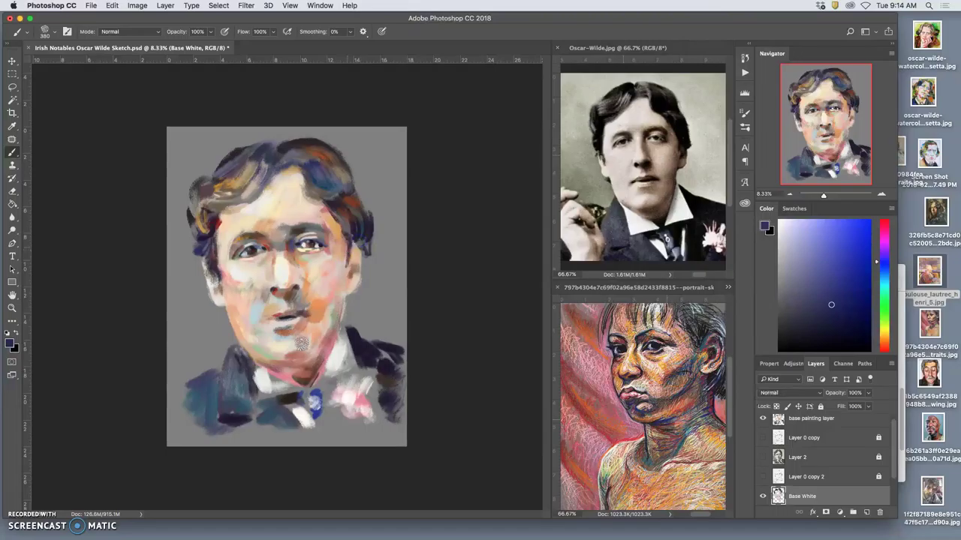
Add dark blue beneath the left eyebrow, the left temple hair and the shadow under the chin.
left_click(264, 224)
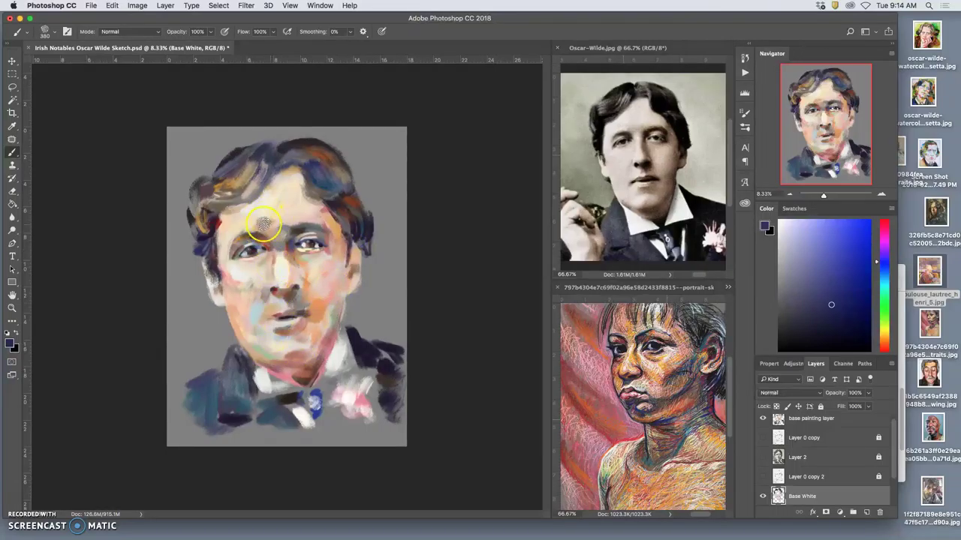
left_click(215, 233)
left_click_drag(215, 233, 210, 216)
left_click(302, 367)
mouse_move(302, 366)
left_mouse_down()
mouse_move(289, 364)
mouse_move(306, 370)
left_mouse_up()
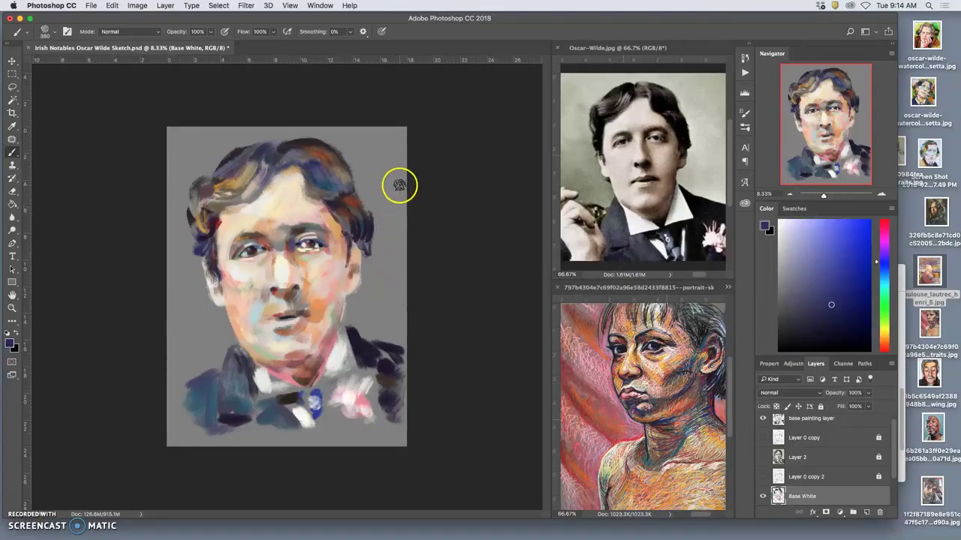
Brush the sampled dark blue under the eyes, beneath the nose, into the right-side hair and across the lower jacket.
mouse_move(331, 273)
left_mouse_down()
mouse_move(279, 293)
mouse_move(292, 281)
mouse_move(270, 282)
left_mouse_up()
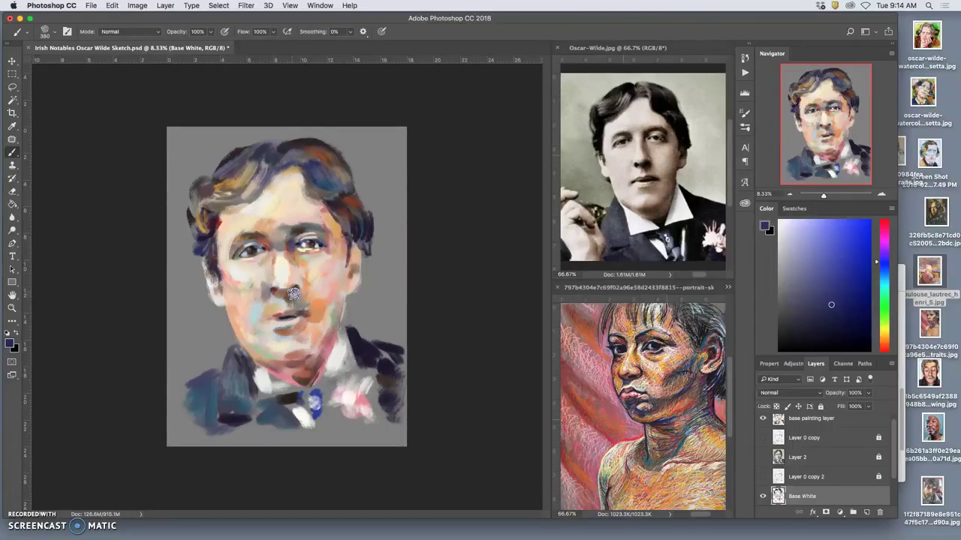
left_click_drag(298, 295, 295, 307)
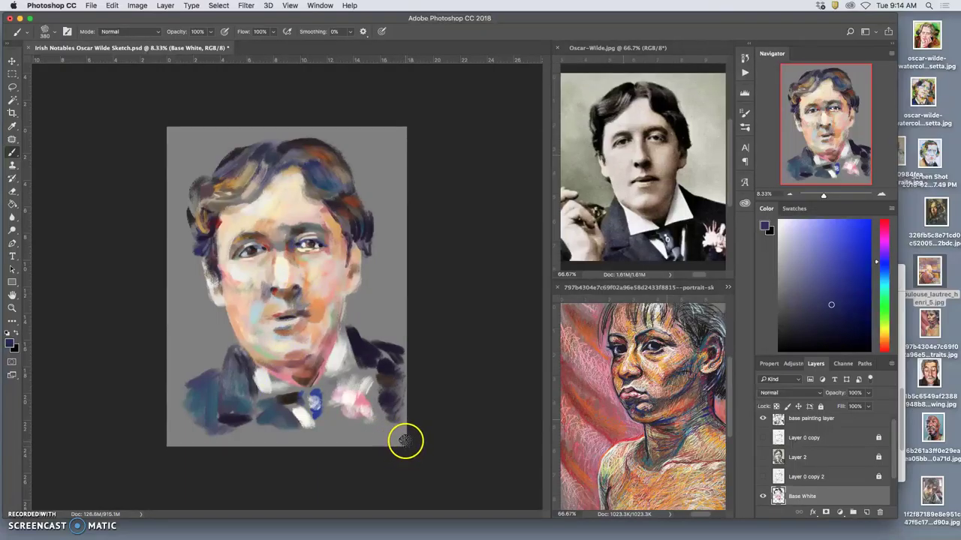
mouse_move(325, 209)
left_mouse_down()
mouse_move(362, 242)
mouse_move(357, 251)
left_mouse_up()
mouse_move(405, 424)
left_mouse_down()
mouse_move(365, 358)
mouse_move(351, 369)
mouse_move(293, 363)
mouse_move(292, 372)
mouse_move(307, 362)
mouse_move(323, 324)
mouse_move(326, 429)
mouse_move(355, 412)
mouse_move(274, 372)
mouse_move(277, 379)
mouse_move(266, 355)
mouse_move(262, 375)
mouse_move(251, 373)
mouse_move(322, 382)
left_mouse_up()
Sample a dark tone from the jacket and fill the gap in the lapel above the flower.
left_click(252, 367, "alt")
key("super+z")
left_click_drag(361, 373, 371, 370)
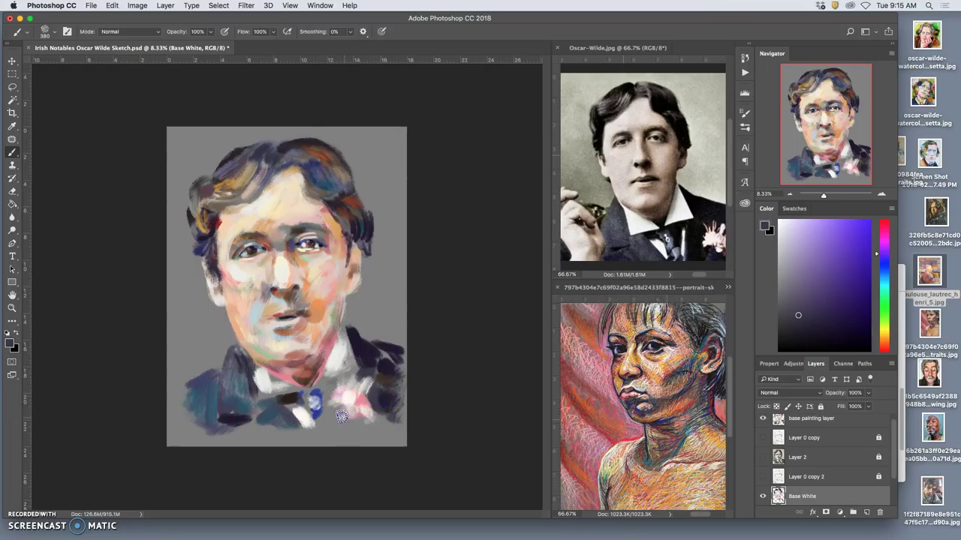
Sample near-black and light gray from the tie and paint its lower stripes.
left_click(292, 401, "alt")
left_click_drag(306, 394, 300, 398)
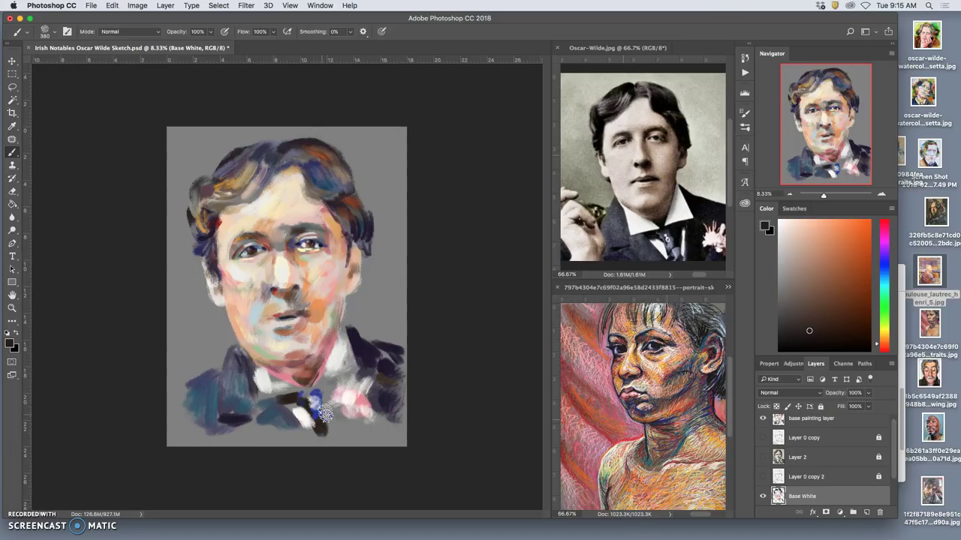
left_click(320, 411, "alt")
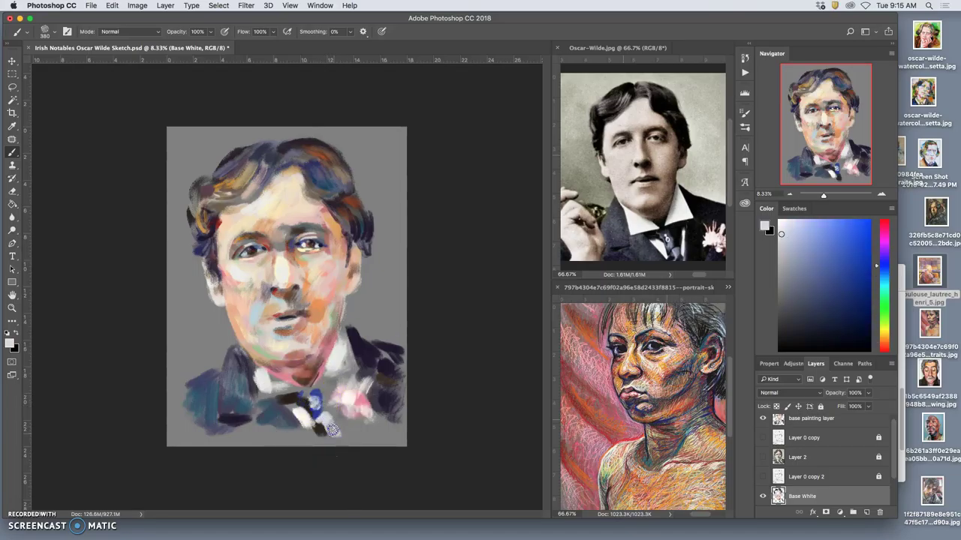
Fill the gaps around the flower and bow tie with sampled dark gray and the collar with sampled off-white.
left_click(368, 374, "alt")
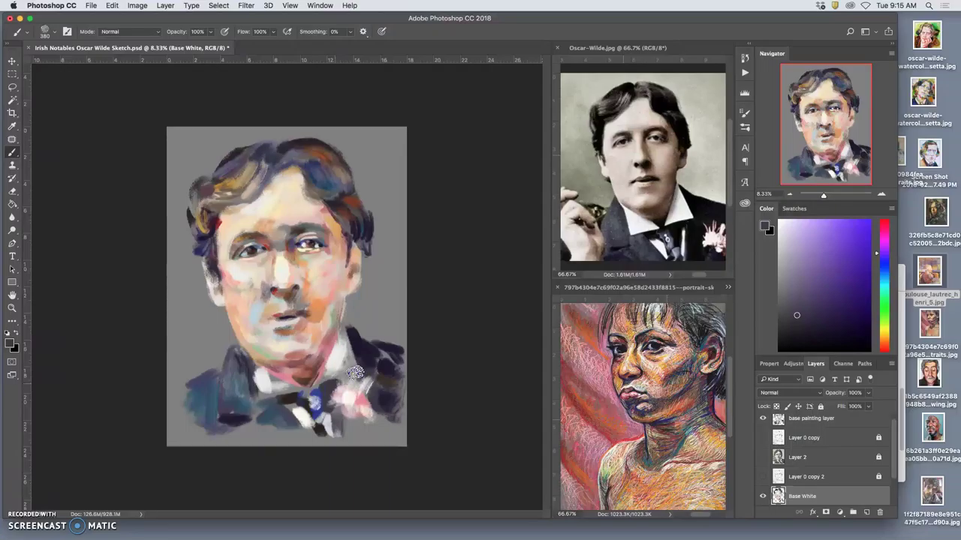
mouse_move(369, 375)
left_mouse_down()
mouse_move(405, 382)
mouse_move(390, 396)
mouse_move(367, 392)
mouse_move(384, 352)
mouse_move(378, 361)
mouse_move(335, 321)
mouse_move(339, 388)
mouse_move(297, 428)
mouse_move(301, 452)
mouse_move(292, 400)
left_mouse_up()
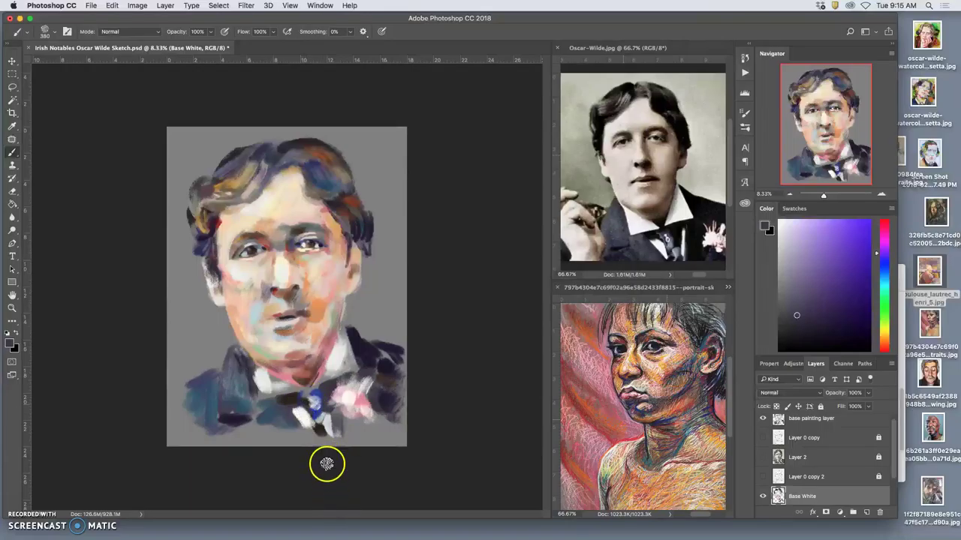
mouse_move(368, 409)
left_mouse_down()
mouse_move(317, 427)
mouse_move(256, 372)
mouse_move(291, 389)
mouse_move(261, 395)
left_mouse_up()
left_click(268, 383, "alt")
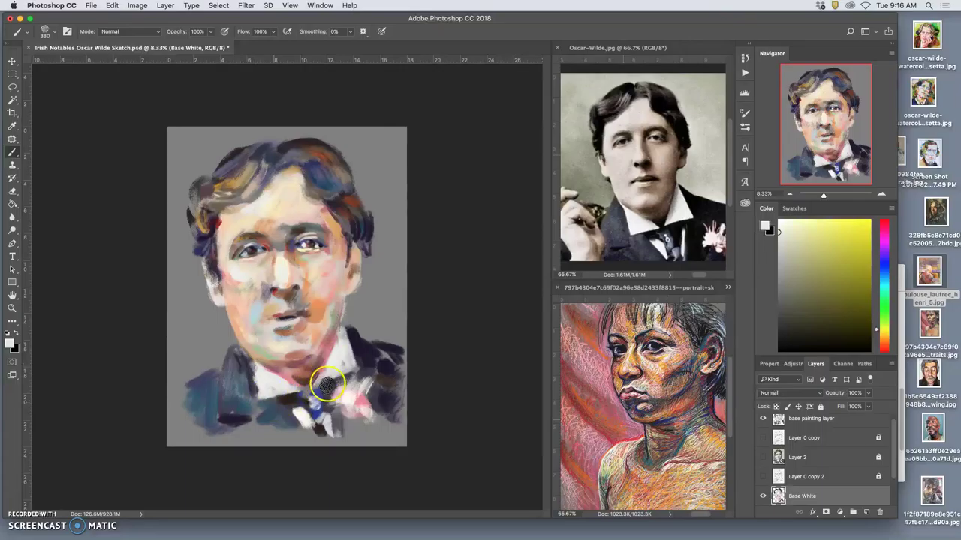
mouse_move(335, 406)
left_mouse_down()
mouse_move(309, 386)
mouse_move(302, 399)
mouse_move(357, 393)
mouse_move(367, 415)
mouse_move(356, 427)
mouse_move(372, 426)
mouse_move(365, 356)
mouse_move(340, 417)
left_mouse_up()
Sample the dark jacket color and paint beneath and beside the flower and between the tie stripes.
left_click(365, 355, "alt")
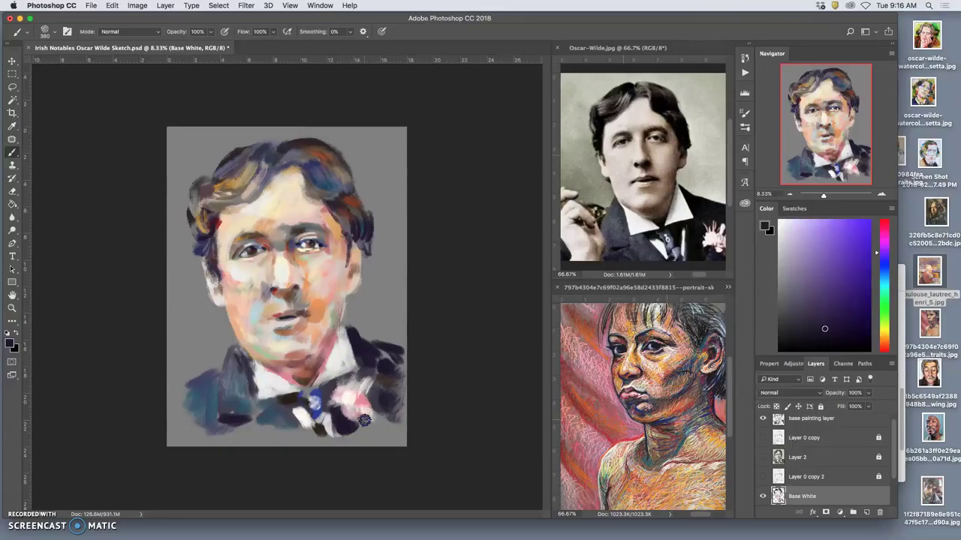
mouse_move(347, 396)
left_mouse_down()
mouse_move(334, 385)
mouse_move(345, 379)
left_mouse_up()
mouse_move(337, 414)
left_mouse_down()
mouse_move(332, 424)
mouse_move(333, 405)
mouse_move(326, 419)
left_mouse_up()
left_click(337, 425, "alt")
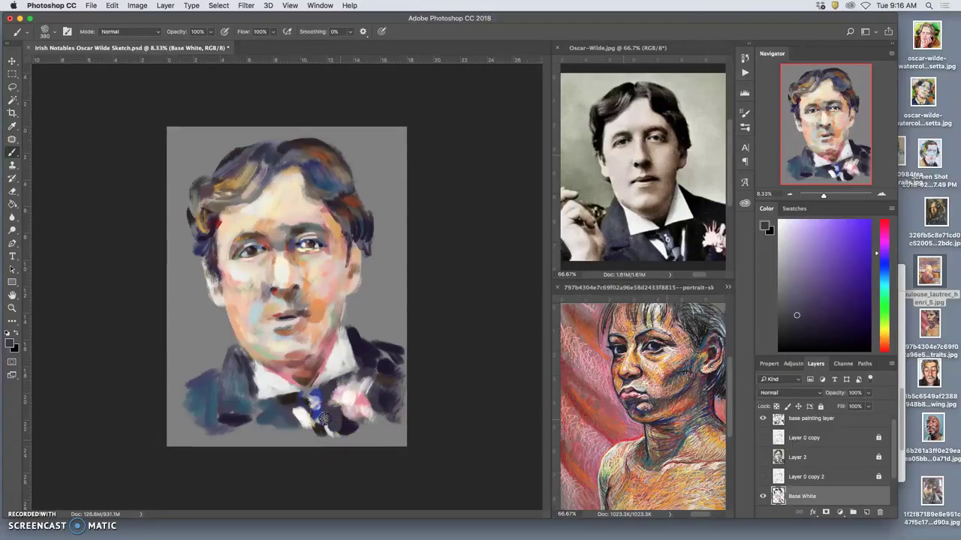
Sample light gray from the tie and brush it over the tie's lower end and the lapel beside the collar.
left_click(323, 415, "alt")
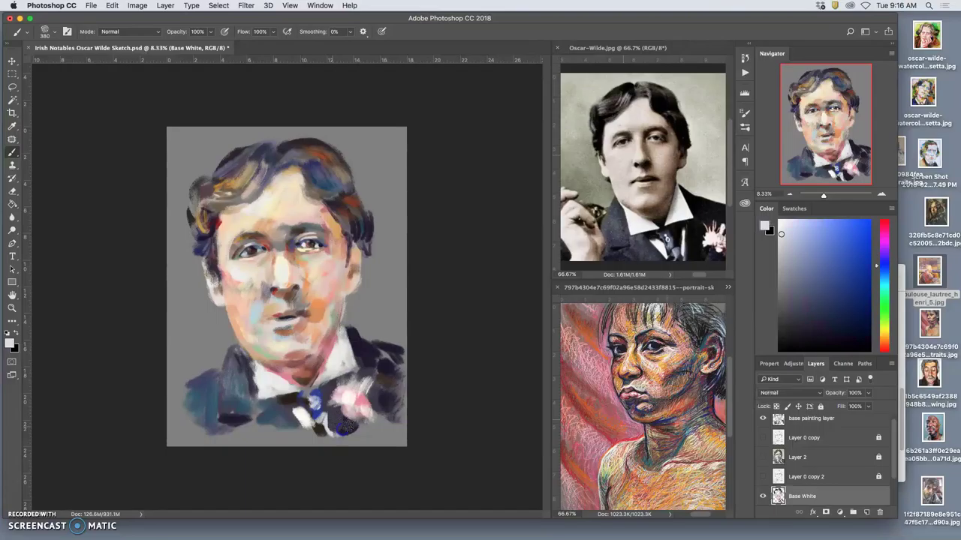
left_click_drag(346, 429, 341, 430)
mouse_move(391, 376)
left_mouse_down()
mouse_move(407, 350)
mouse_move(386, 369)
mouse_move(388, 358)
mouse_move(365, 349)
left_mouse_up()
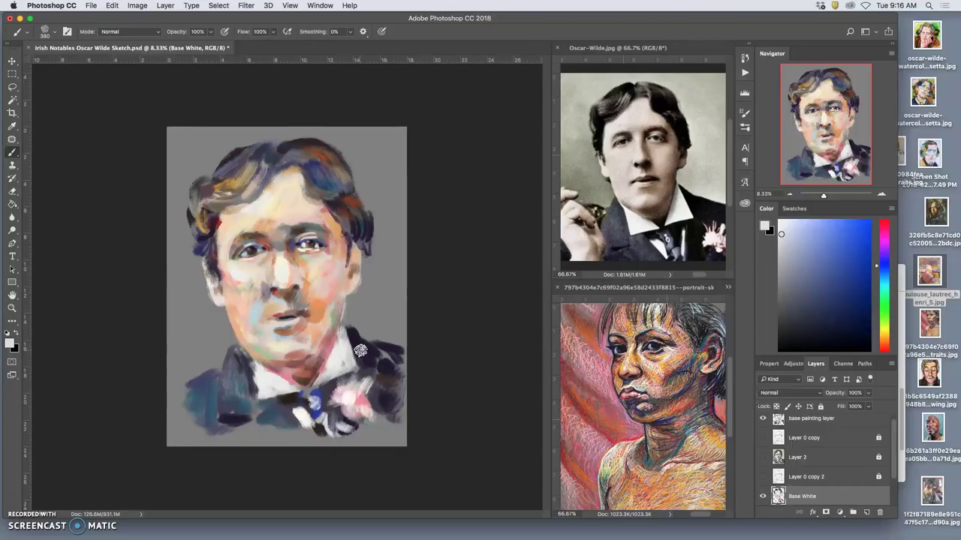
mouse_move(362, 347)
left_mouse_down()
mouse_move(378, 343)
mouse_move(350, 355)
mouse_move(356, 363)
mouse_move(369, 348)
mouse_move(363, 353)
left_mouse_up()
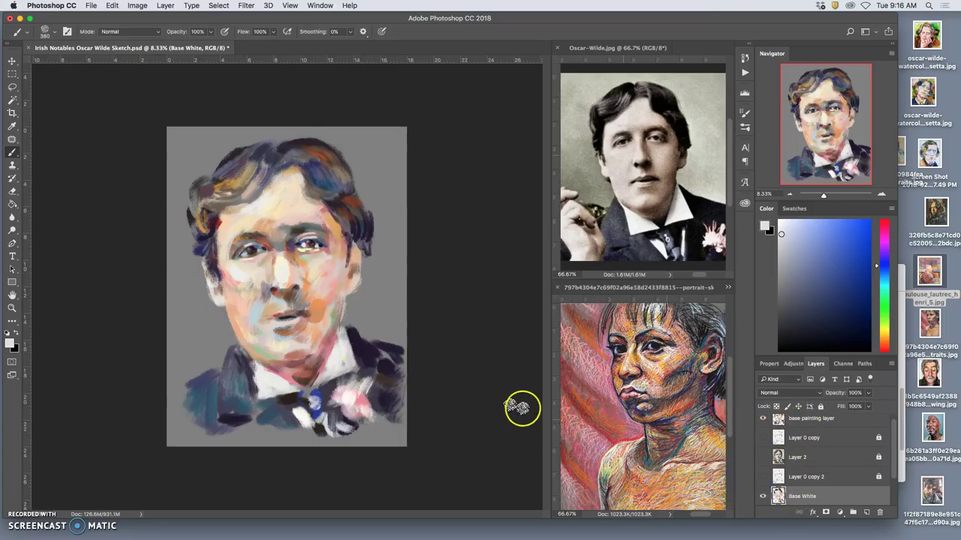
Hide the base painting layer to examine the Base White strokes alone, and show it again.
left_click(762, 419)
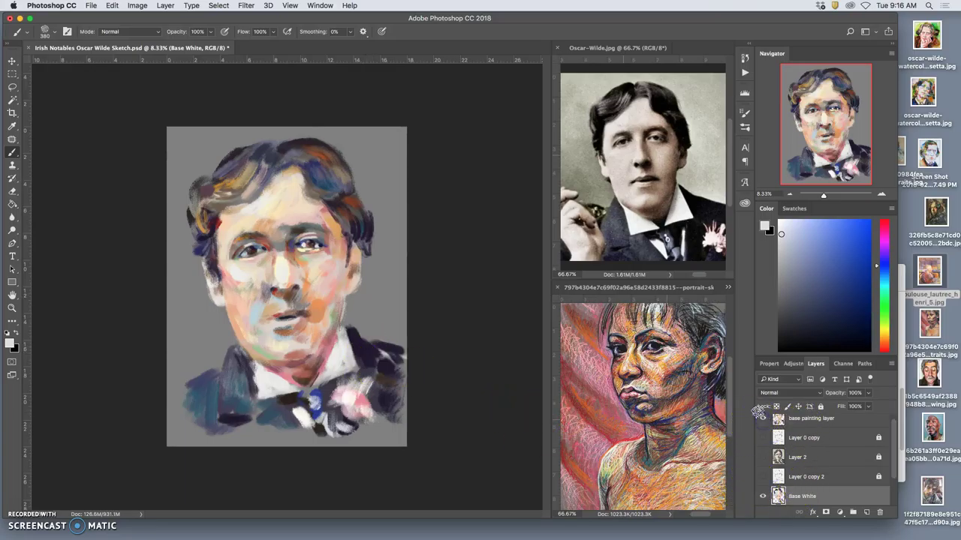
left_click(762, 419)
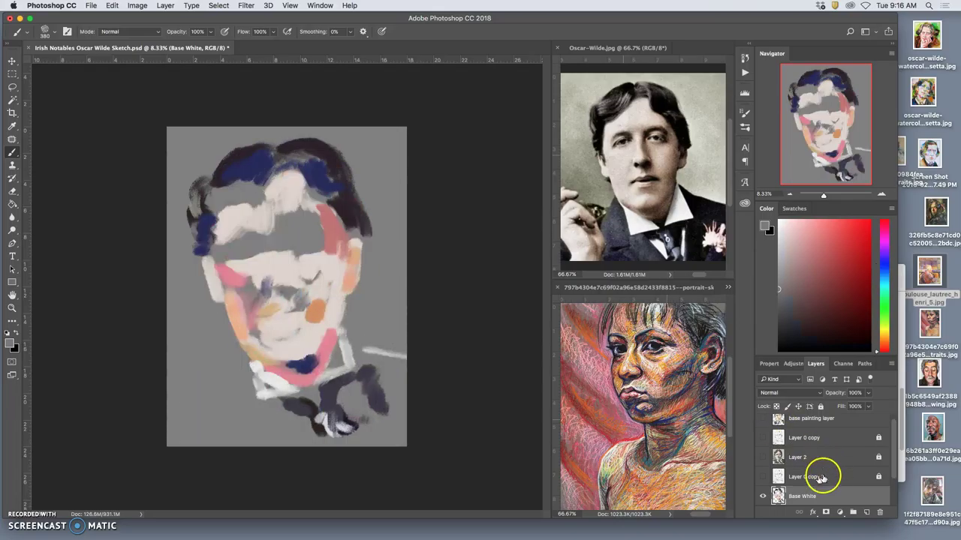
left_click_drag(805, 465, 763, 418)
left_click(761, 419)
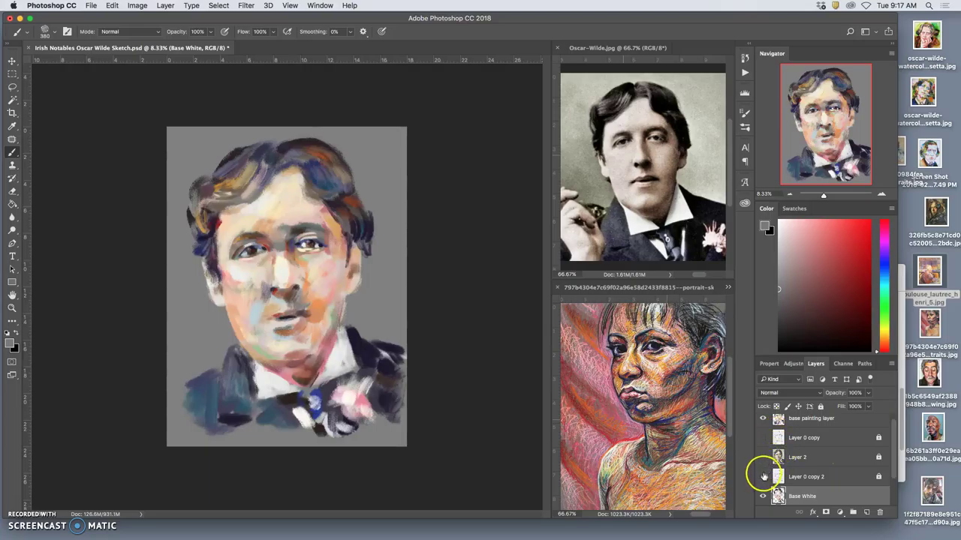
Show the sketch layers Layer 0 copy and Layer 0 copy 2 and move Base White above Layer 0 copy.
left_click(762, 477)
left_click_drag(815, 502, 806, 438)
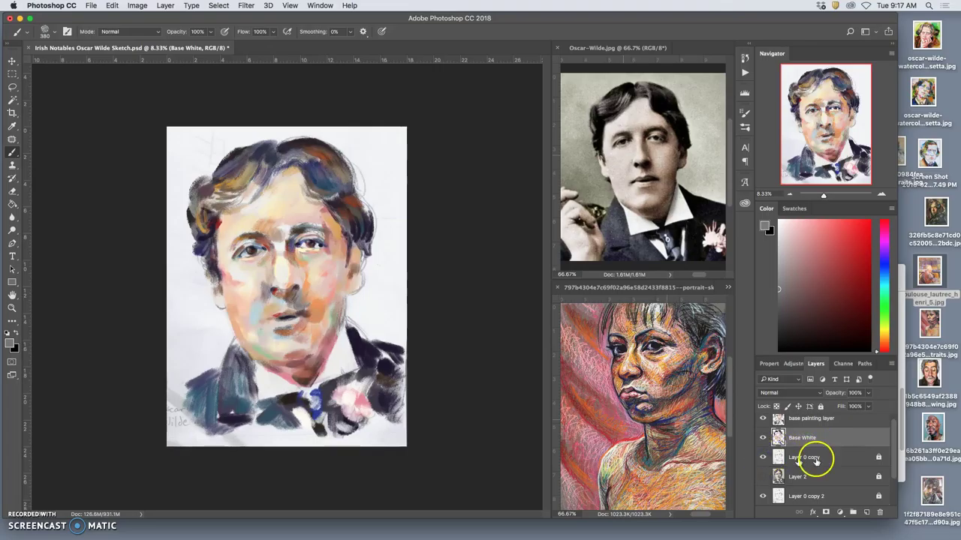
left_click(818, 440)
left_click(868, 394)
mouse_move(862, 406)
left_mouse_down()
mouse_move(831, 407)
mouse_move(875, 407)
mouse_move(818, 407)
mouse_move(867, 407)
left_mouse_up()
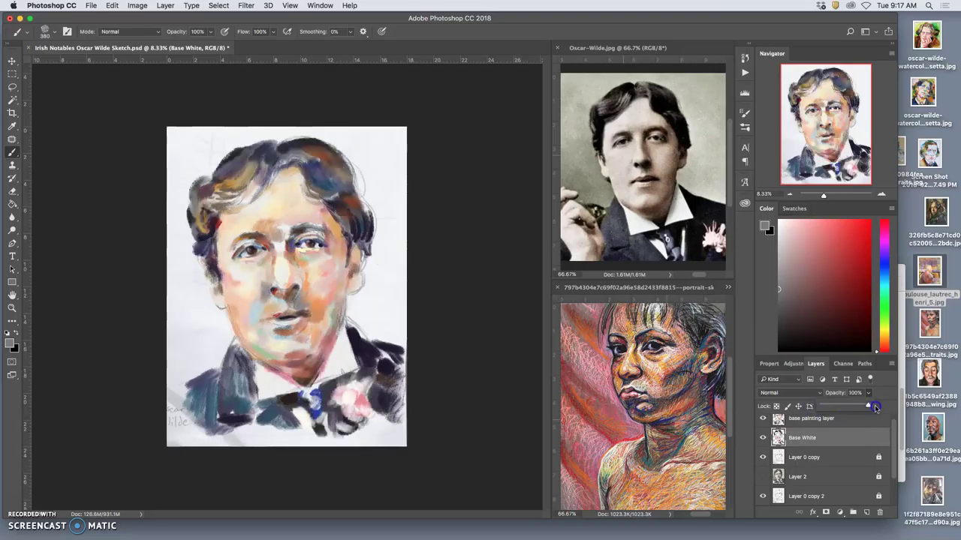
Make Layer 2 with the reference photo visible and select it, comparing the canvas with and without it.
left_click(765, 478)
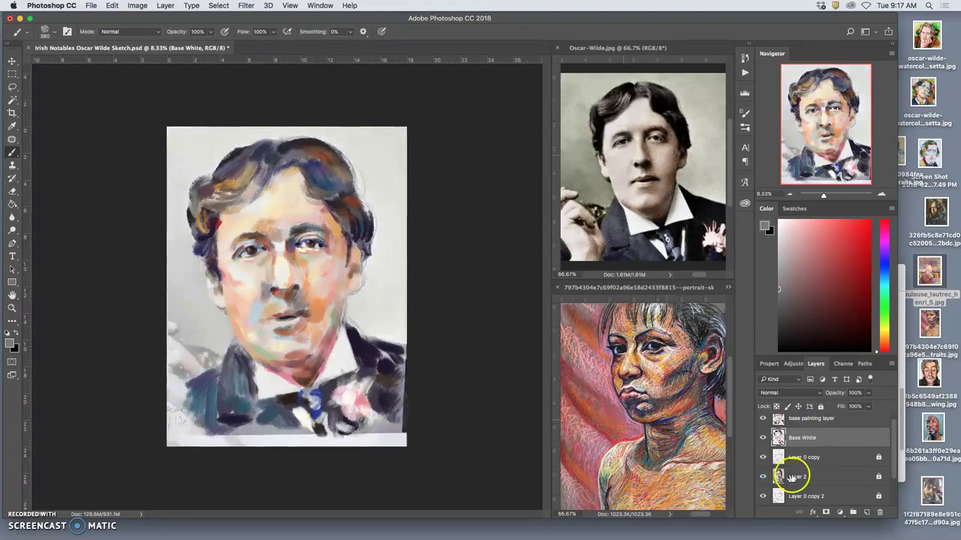
left_click(803, 476)
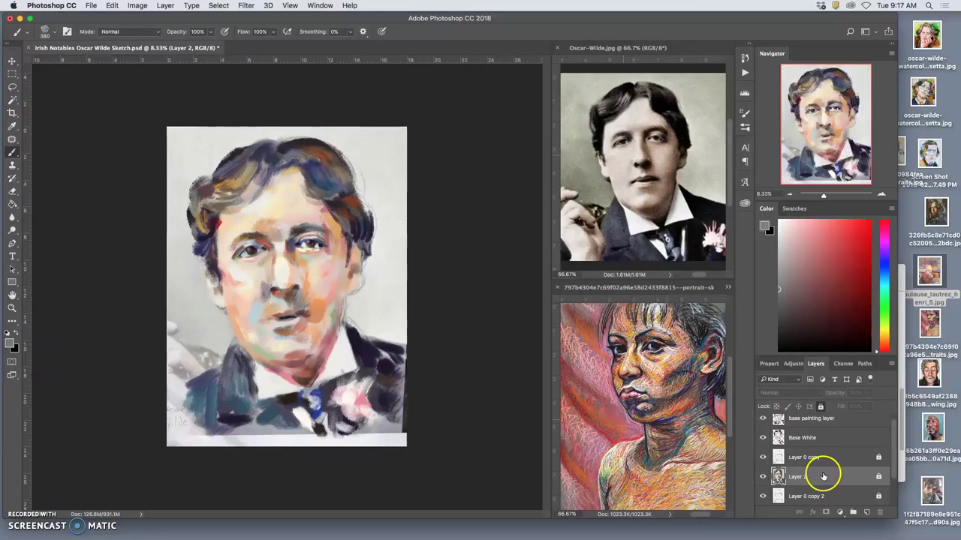
scroll(824, 478, "down", 1)
left_click_drag(805, 484, 821, 472)
left_click(764, 473)
left_click(763, 473)
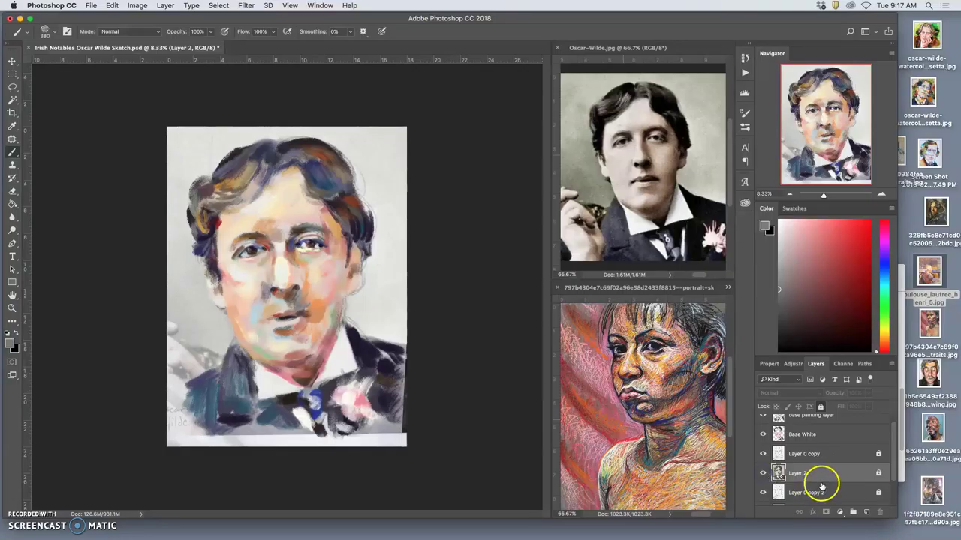
Move the gray Layer 3 up the layer stack to sit directly above Layer 2.
scroll(821, 488, "down", 1)
scroll(800, 501, "down", 3)
left_click(797, 500)
left_click_drag(810, 482, 815, 436)
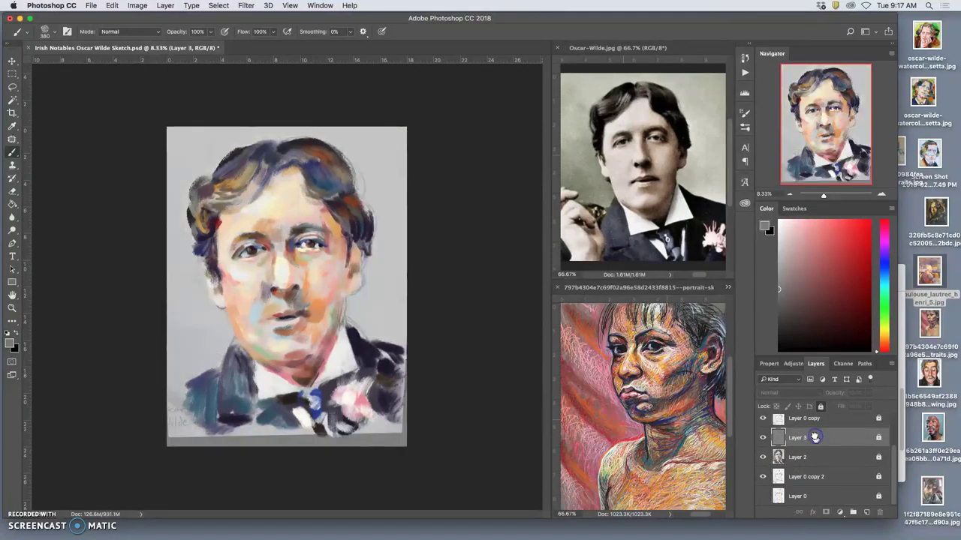
Unlock Layer 3 and lower its opacity to 67%.
scroll(815, 457, "up", 3)
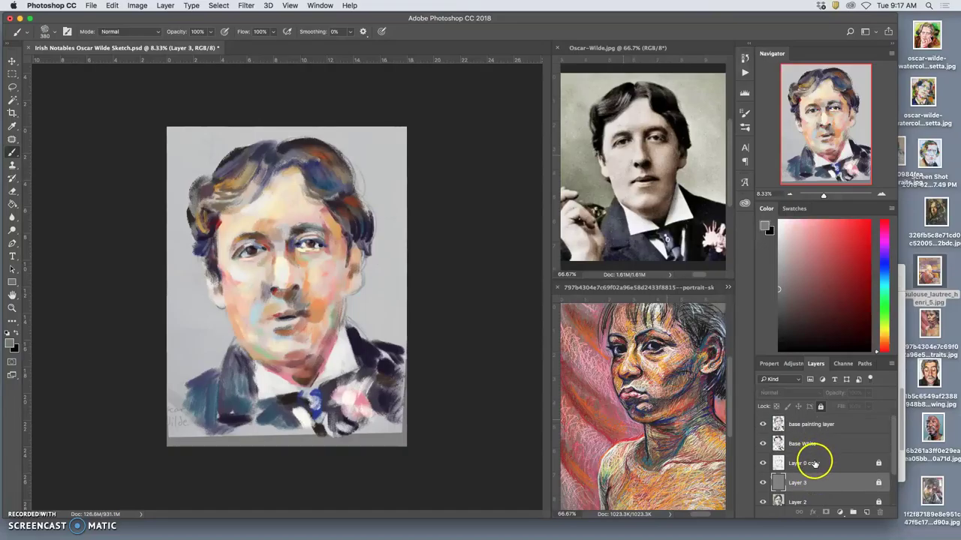
left_click(830, 483)
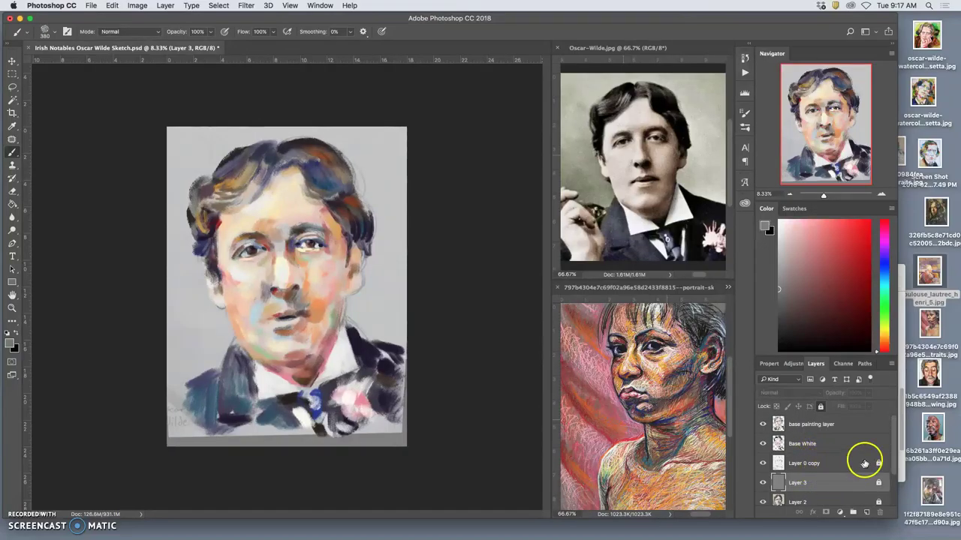
left_click(821, 406)
left_click(868, 394)
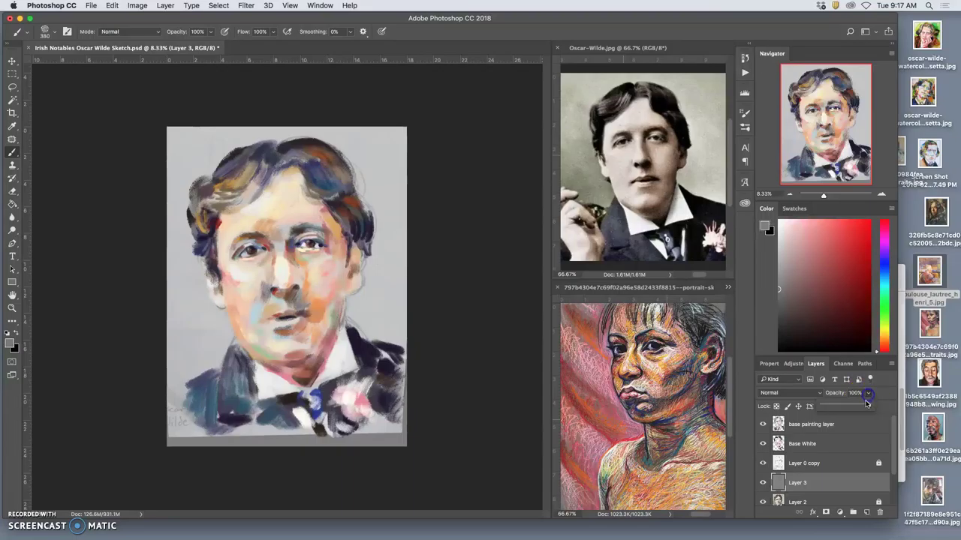
left_click_drag(861, 406, 850, 406)
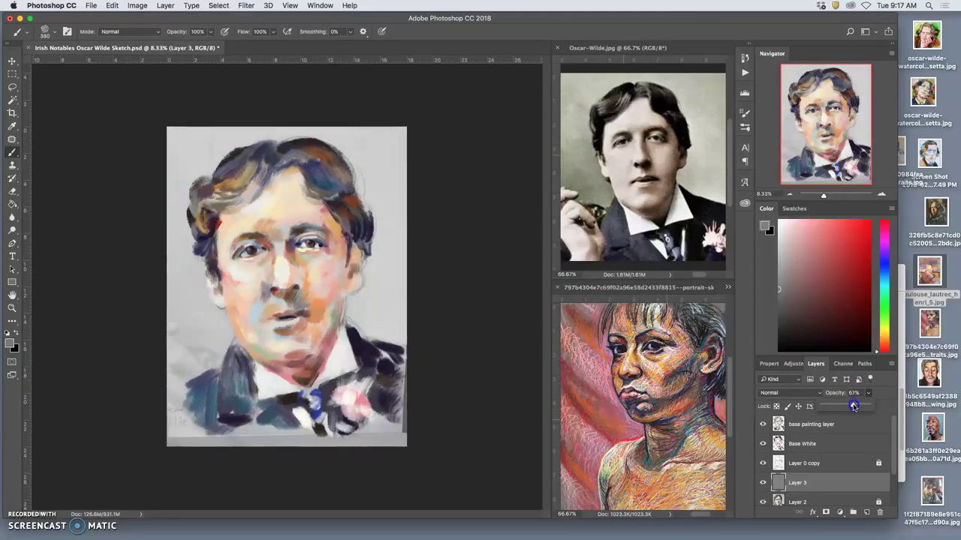
Compare the canvas with and without Layer 0 copy, unlock that layer and lower its opacity to 21%.
left_click(765, 464)
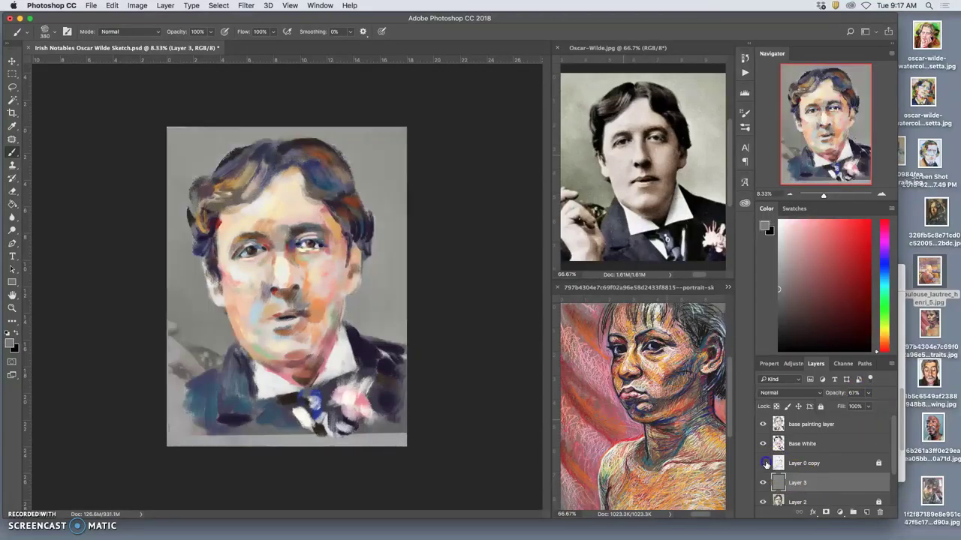
left_click(765, 463)
left_click(765, 463)
left_click(765, 463)
left_click_drag(815, 463, 864, 452)
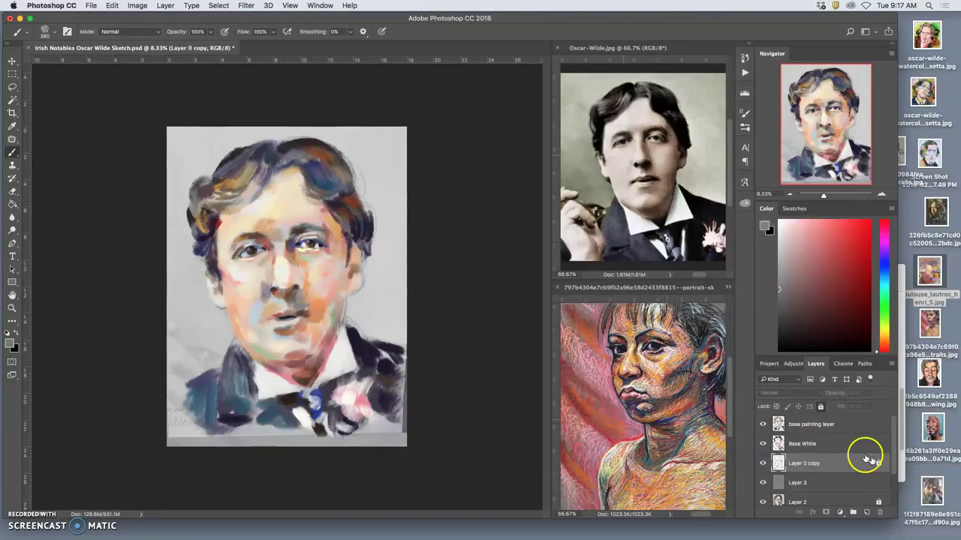
left_click_drag(868, 396, 852, 406)
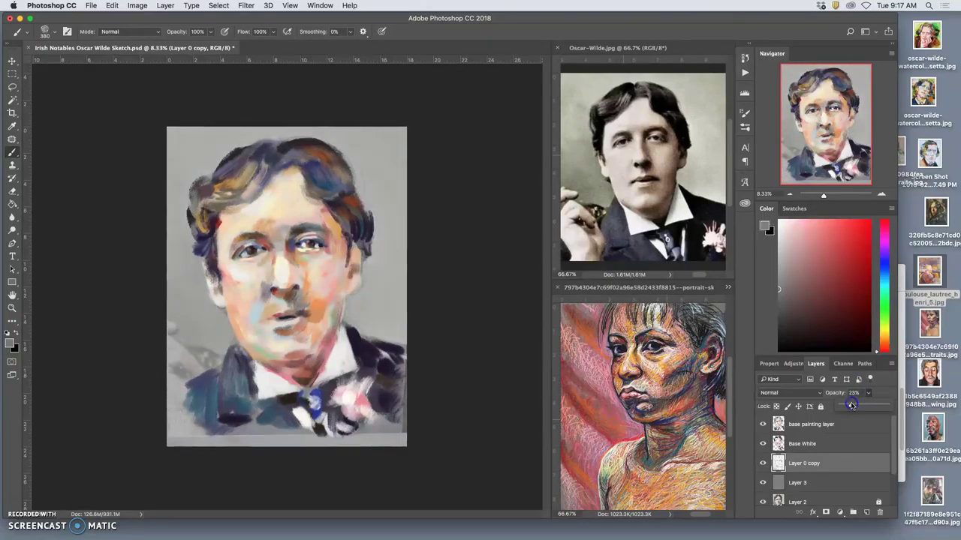
Duplicate Layer 0 copy and move the duplicate to the top of the layer stack.
left_click(843, 463)
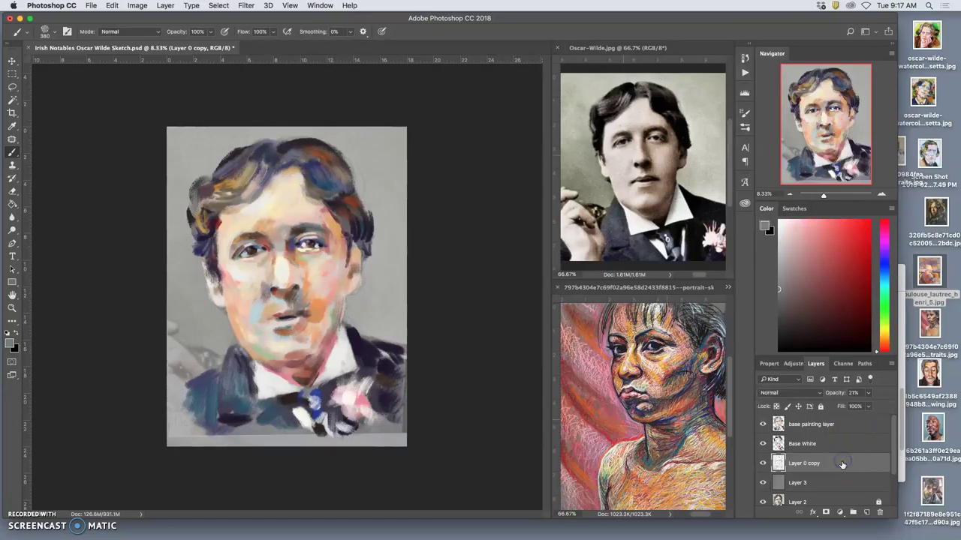
key("super+j")
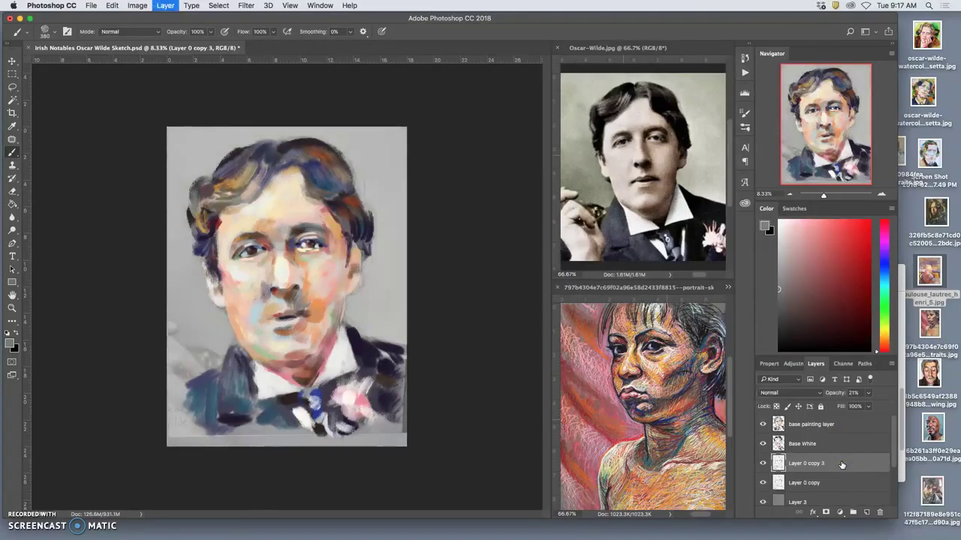
key("super+bracketright")
key("super+bracketright")
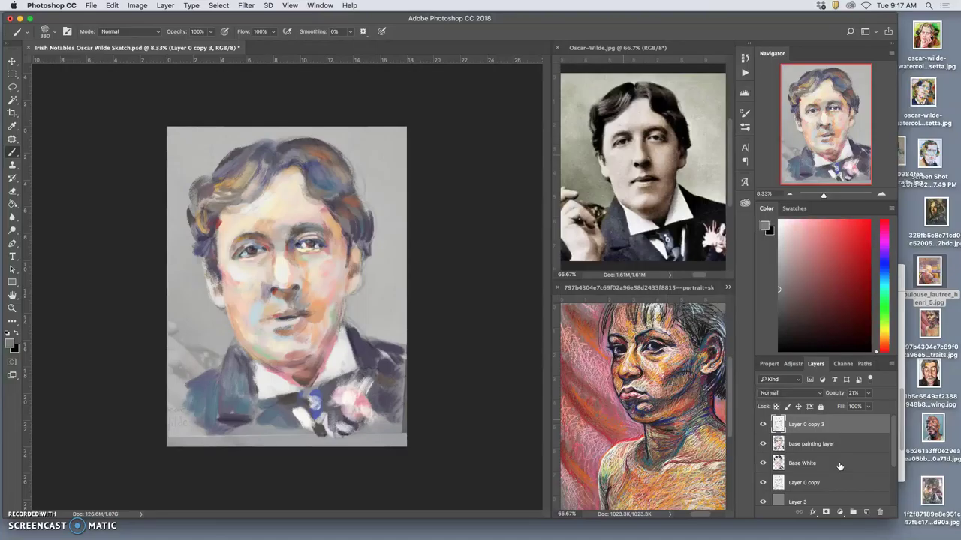
Set the duplicated sketch layer's blend mode to Multiply and raise its opacity to 100%.
left_click(786, 393)
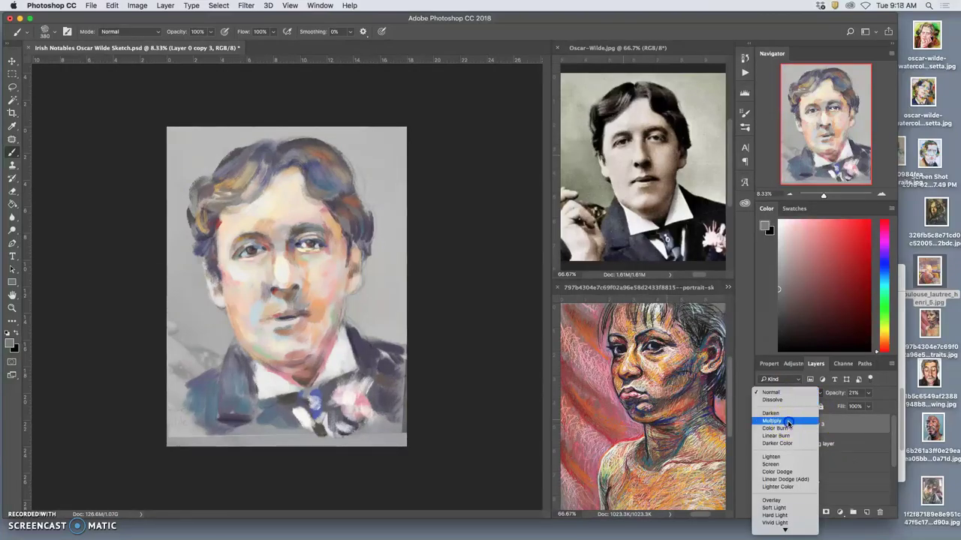
left_click(787, 422)
left_click(868, 392)
left_click_drag(860, 406, 895, 406)
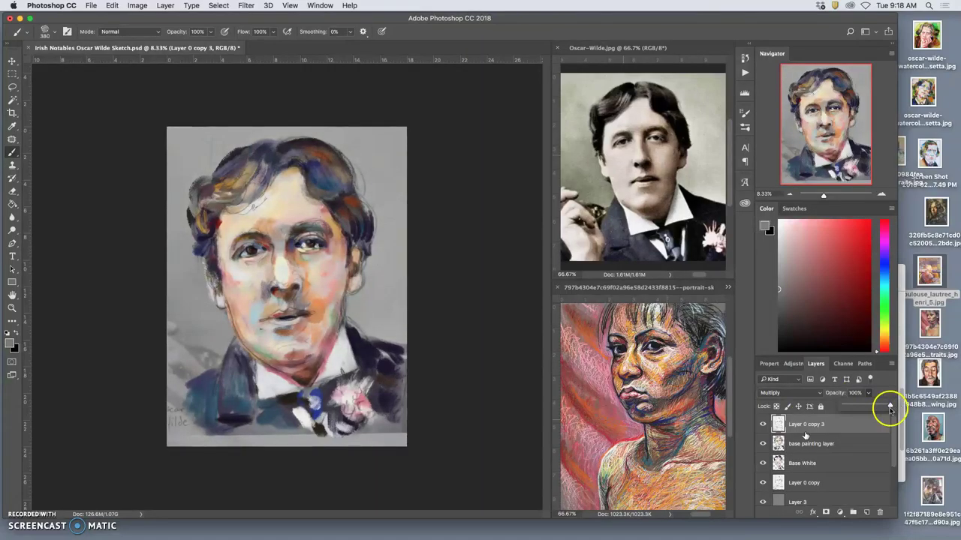
key("super+plus")
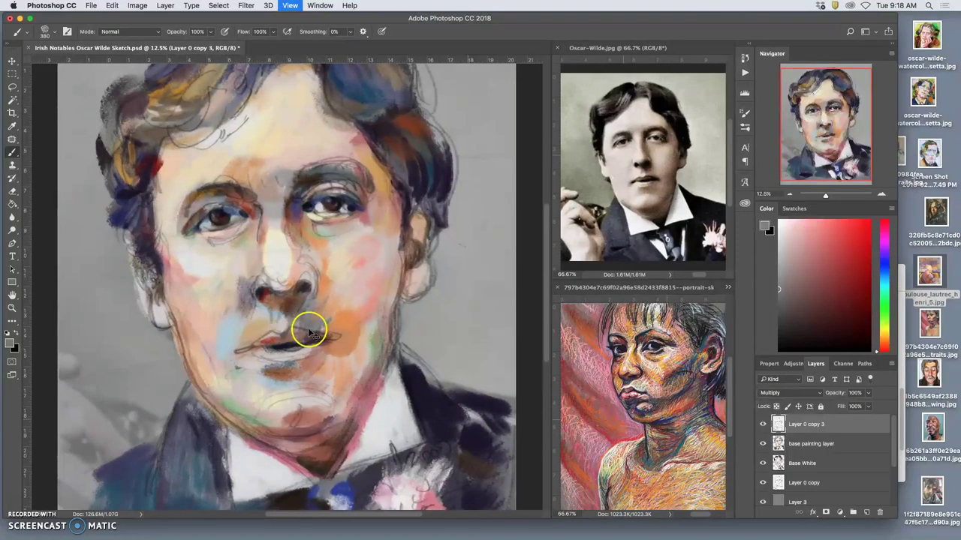
Examine the portrait up close and as a whole to judge how the multiplied sketch lines sit over the painting.
key("super+plus")
key("super+minus")
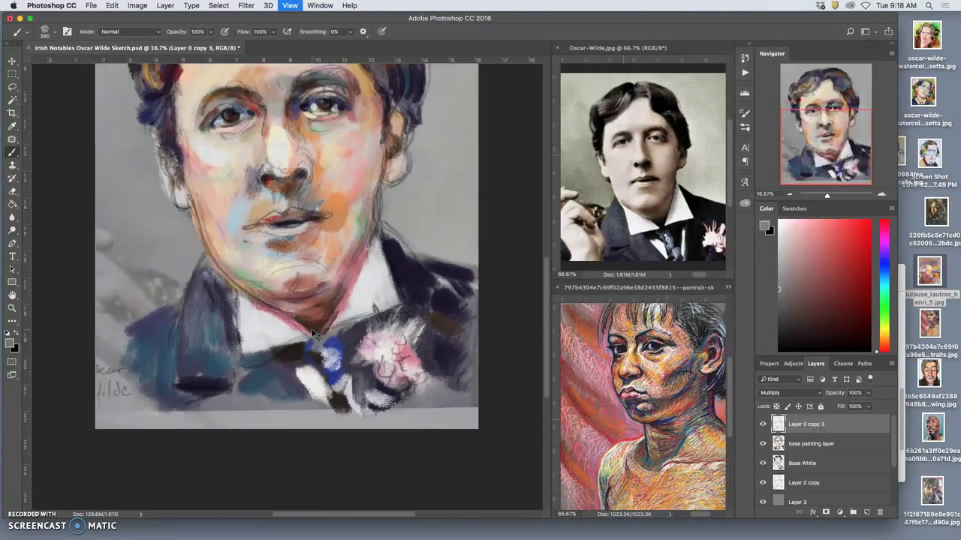
scroll(312, 330, "up", 5)
scroll(311, 330, "down", 4)
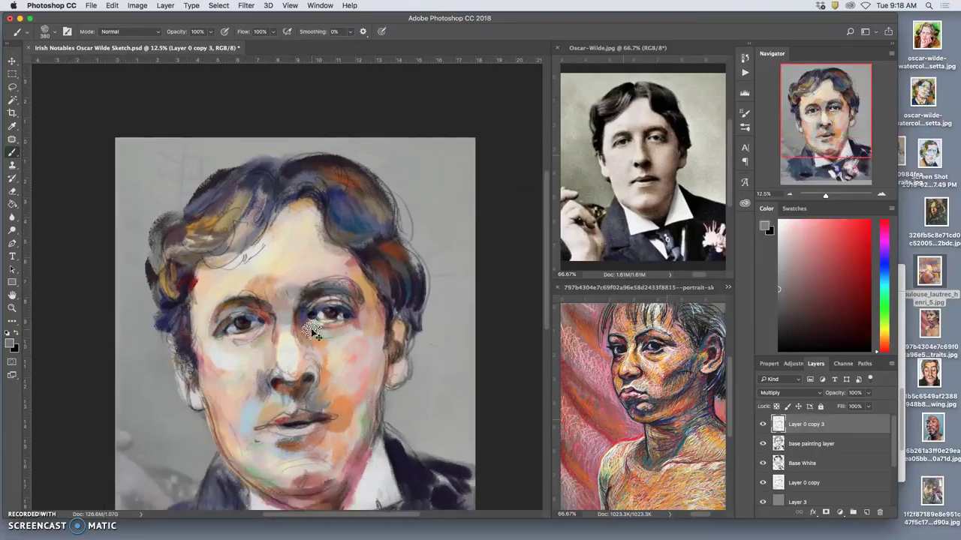
key("super+plus")
key("super+plus")
scroll(311, 329, "left", 2)
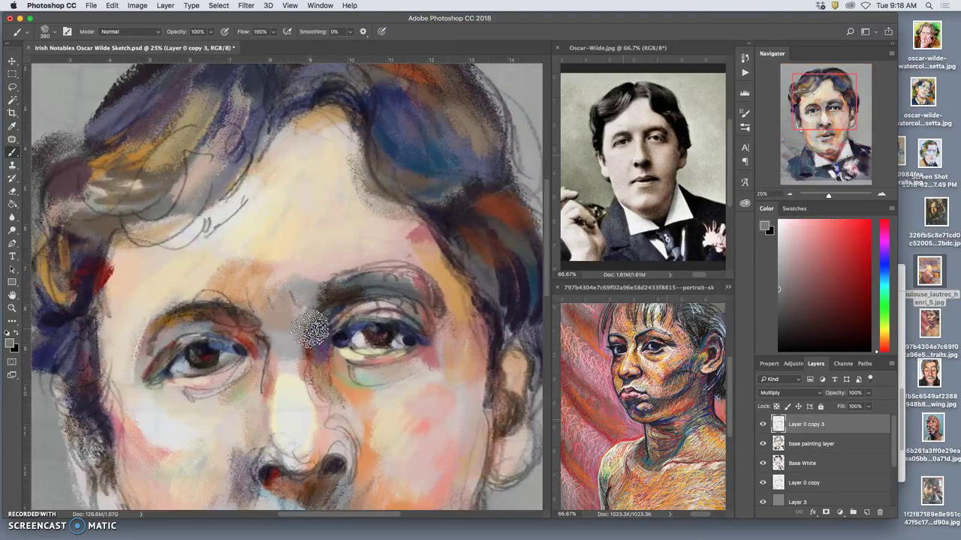
scroll(311, 328, "down", 3)
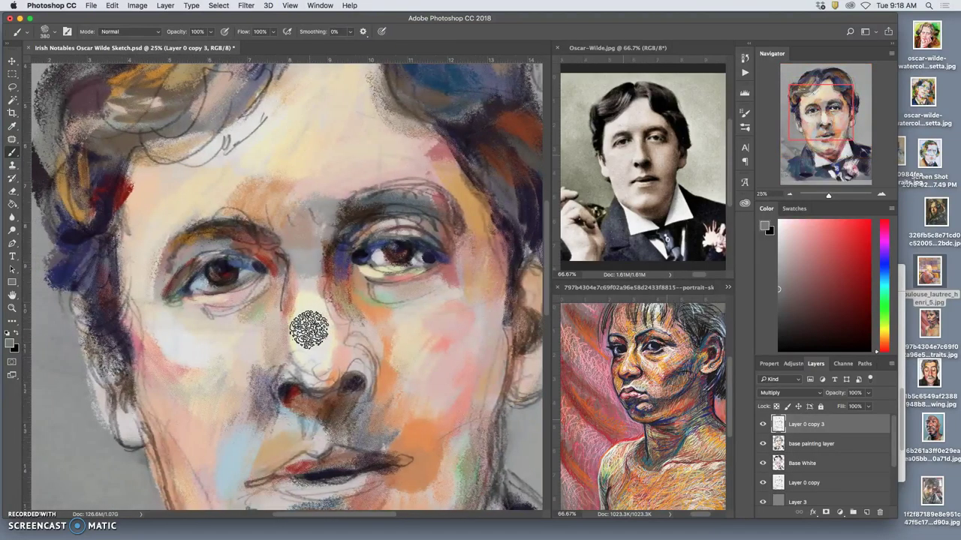
scroll(311, 334, "down", 1)
key("super+minus")
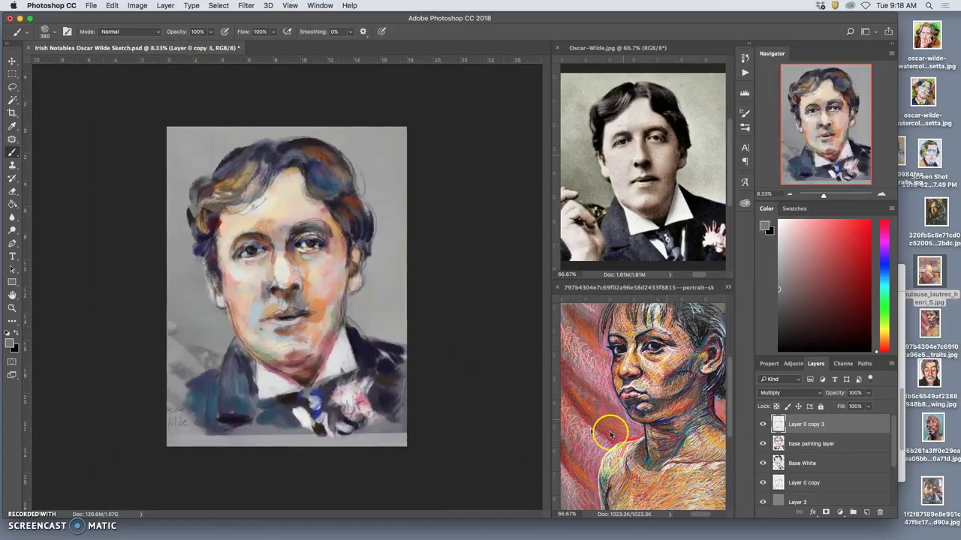
Lower the opacity of Layer 0 copy 3 to 65% and compare the portrait with and without it.
left_click(868, 394)
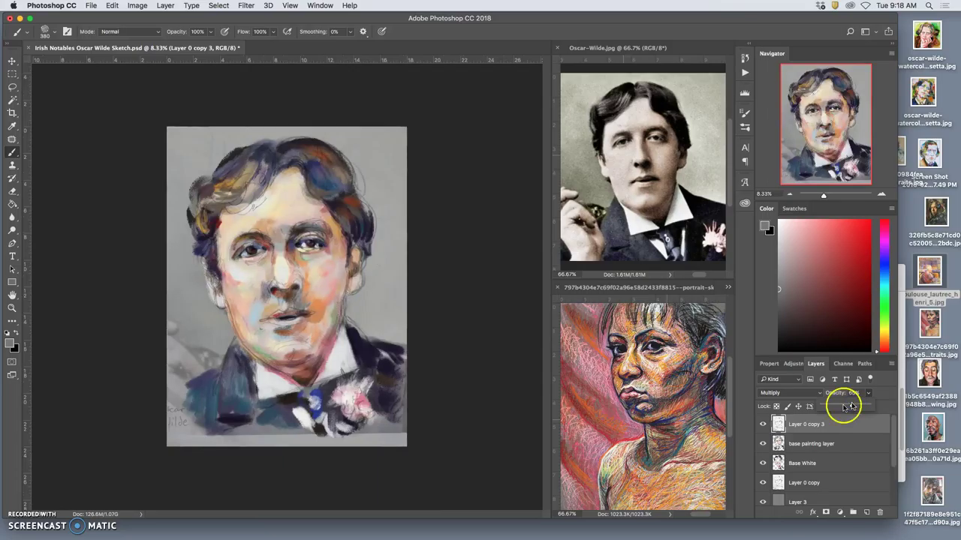
left_click(764, 425)
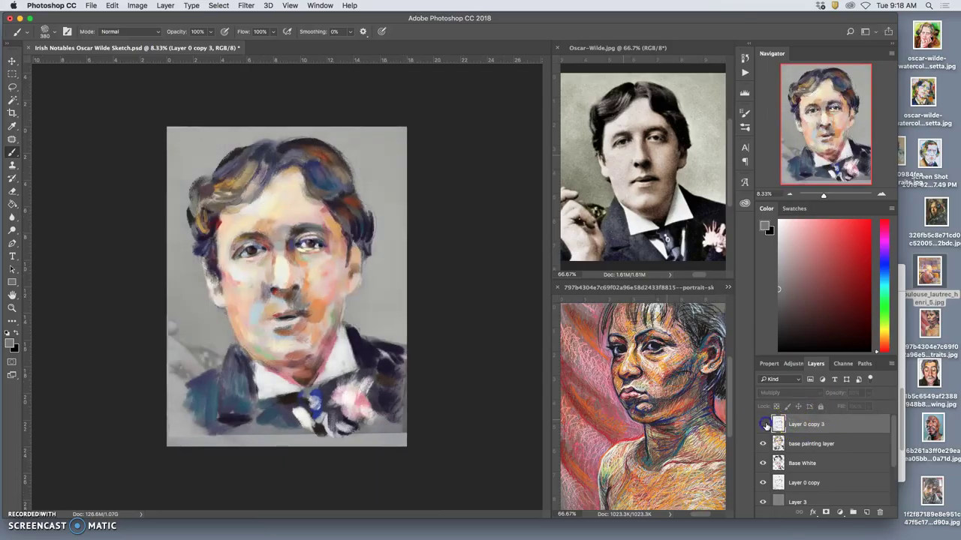
left_click(763, 424)
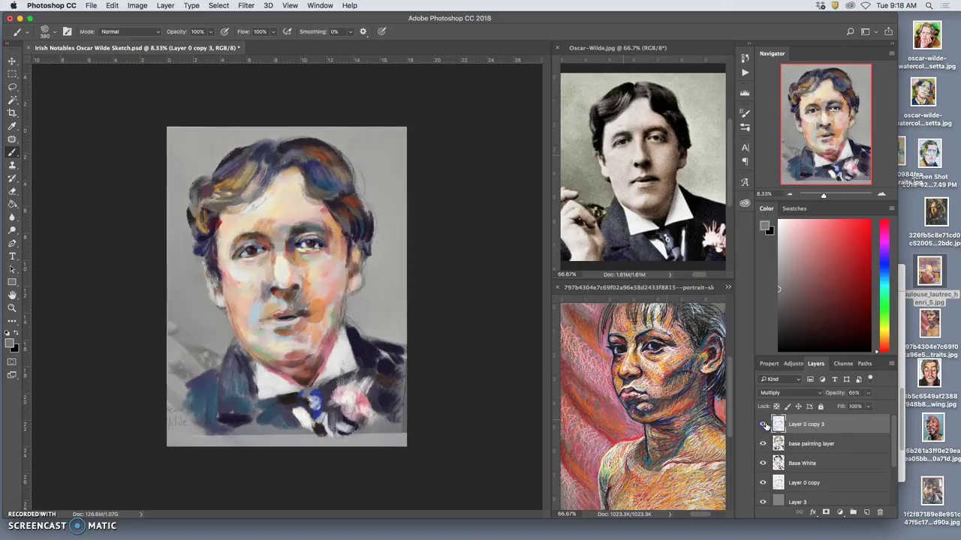
left_click(763, 424)
left_click(763, 425)
Lock Layer 0 copy 3, the base painting layer and the Base White layer.
left_click(821, 407)
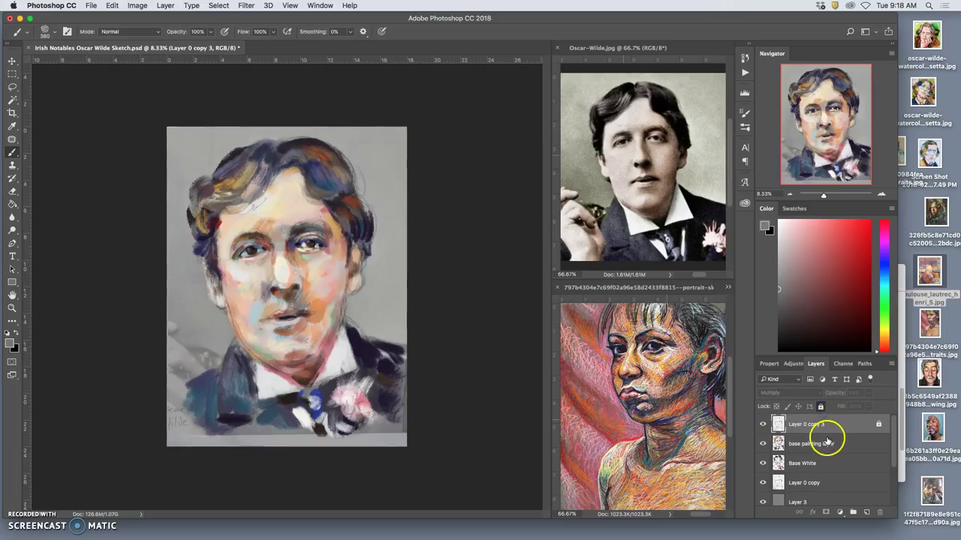
left_click(829, 444)
left_click(826, 464)
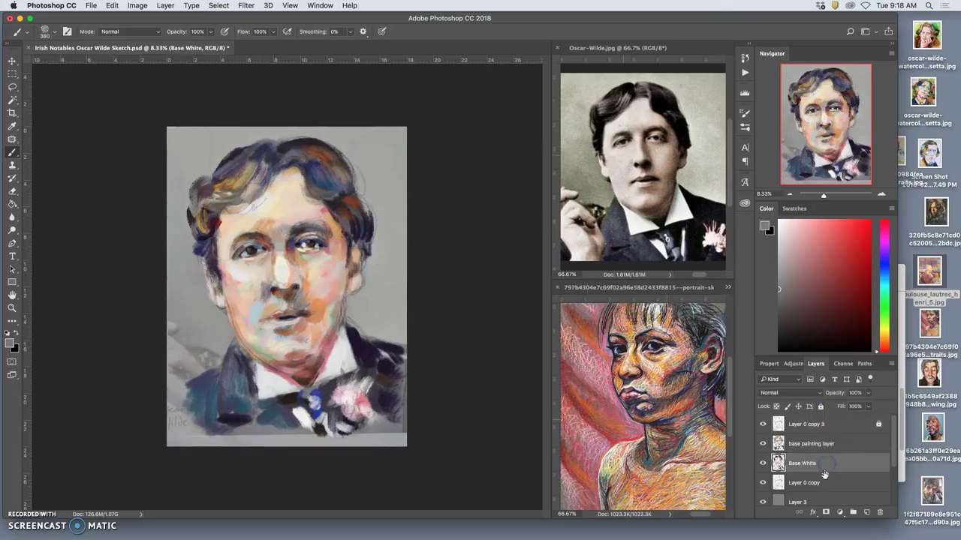
left_click(830, 444)
left_click(821, 407)
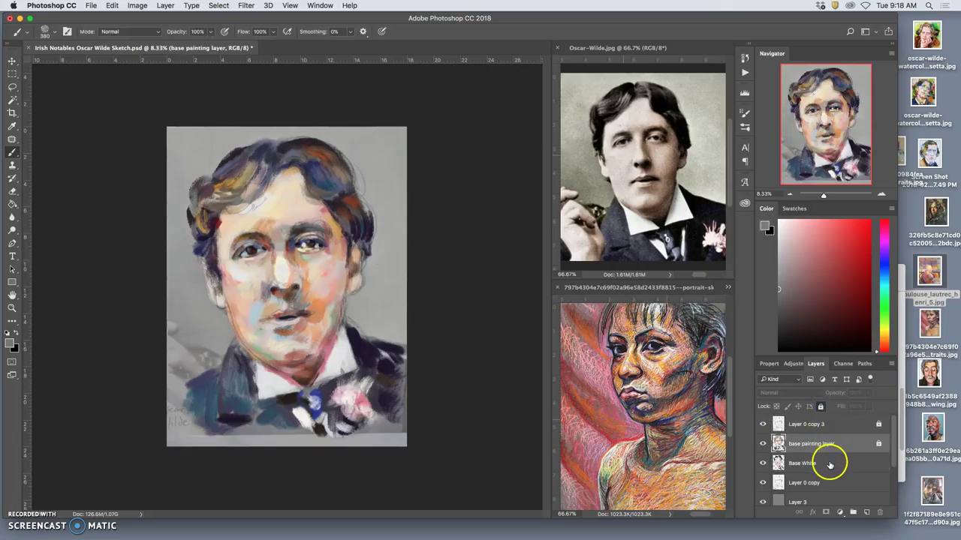
left_click(826, 462)
left_click(821, 408)
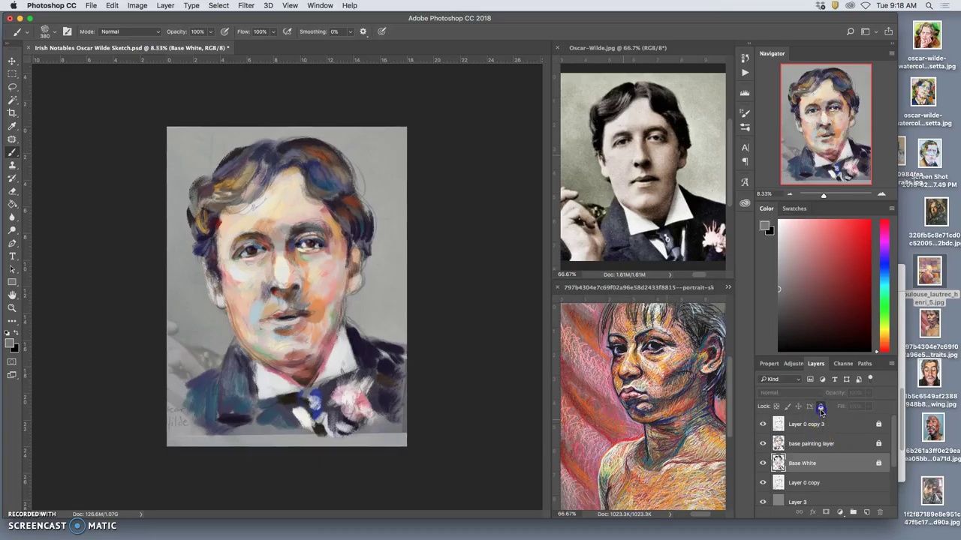
Lock Layer 0 copy and Layer 3, and check the locks on the layers beneath.
left_click(832, 480)
left_click(821, 407)
scroll(843, 468, "down", 1)
left_click(843, 484)
left_click(820, 408)
scroll(841, 488, "down", 3)
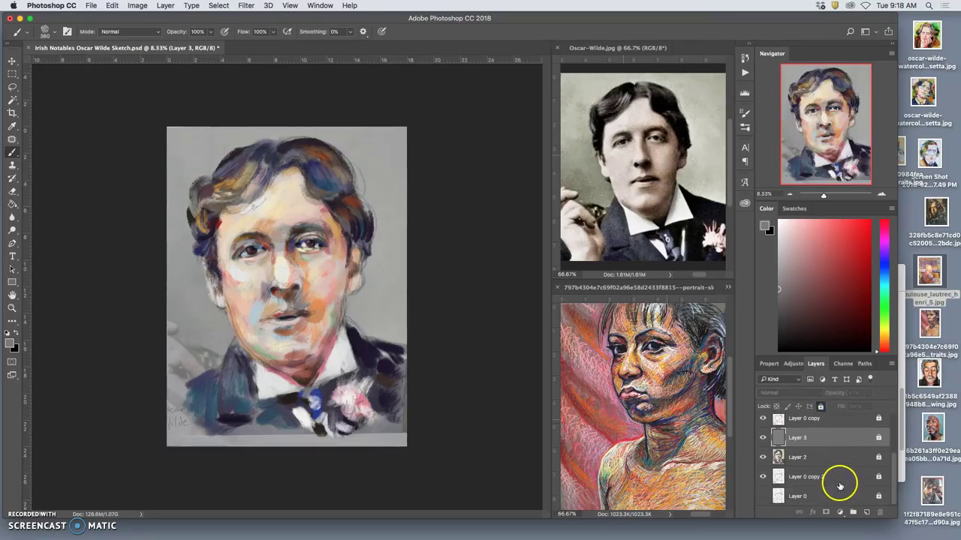
Create a new layer directly above the base painting layer and name it Refined Painting.
scroll(843, 490, "up", 3)
left_click(841, 444)
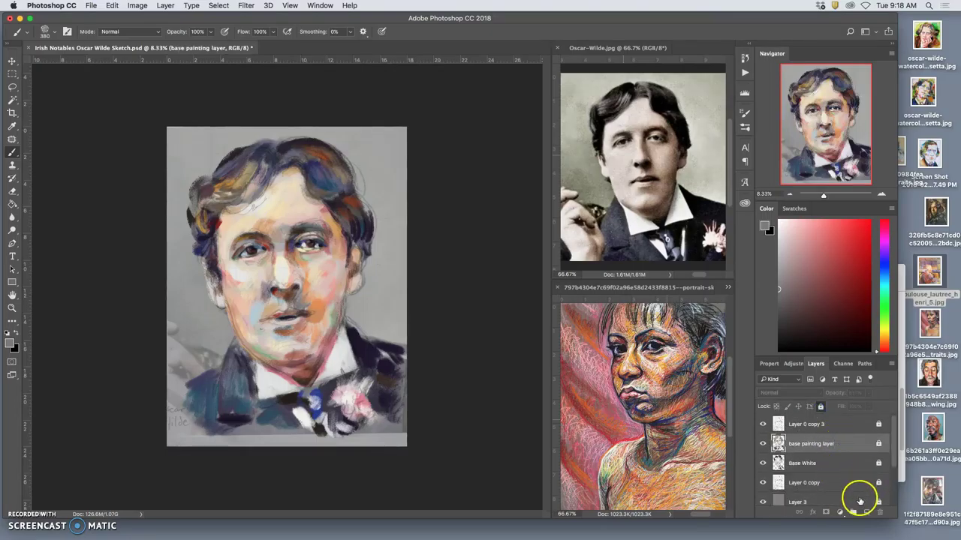
left_click(867, 516)
double_click(798, 443)
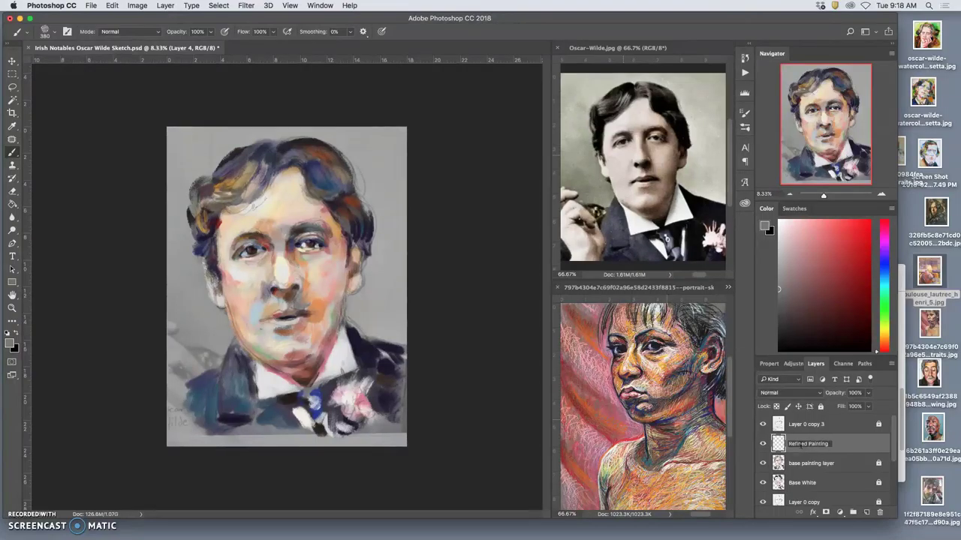
triple_click(827, 445)
left_click(32, 103)
Set the Kyle's Ultimate Pastel Palooza brush size to 175 px.
left_click(55, 35)
left_click_drag(112, 64, 102, 65)
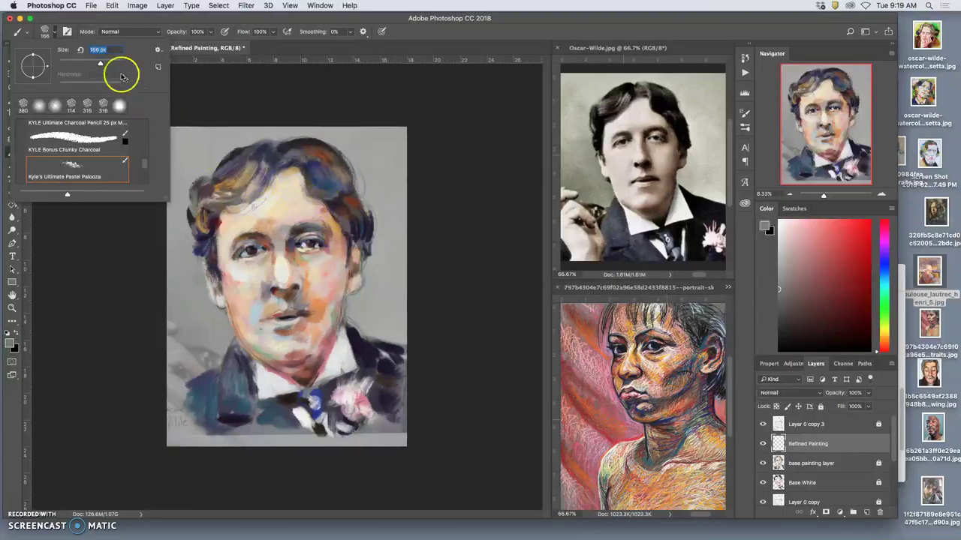
left_click_drag(101, 64, 103, 64)
Paint the shaded cheek beside the ear with orange-red sampled from the pastel reference, and sample a pale pink from the portrait's jaw.
left_click(634, 358, "alt")
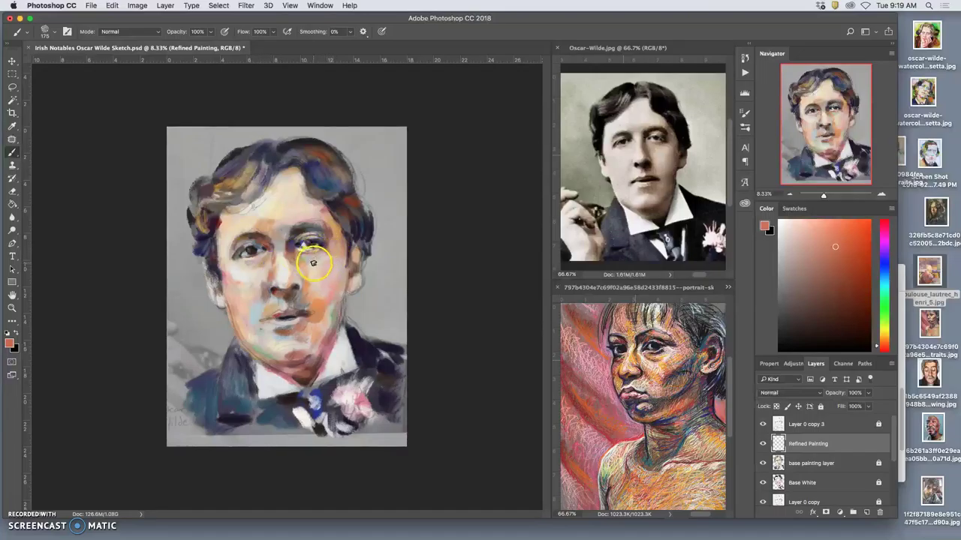
mouse_move(337, 272)
left_mouse_down()
mouse_move(341, 299)
mouse_move(326, 315)
mouse_move(352, 203)
mouse_move(338, 297)
mouse_move(328, 333)
left_mouse_up()
left_click(349, 205, "alt")
left_click(324, 339, "alt")
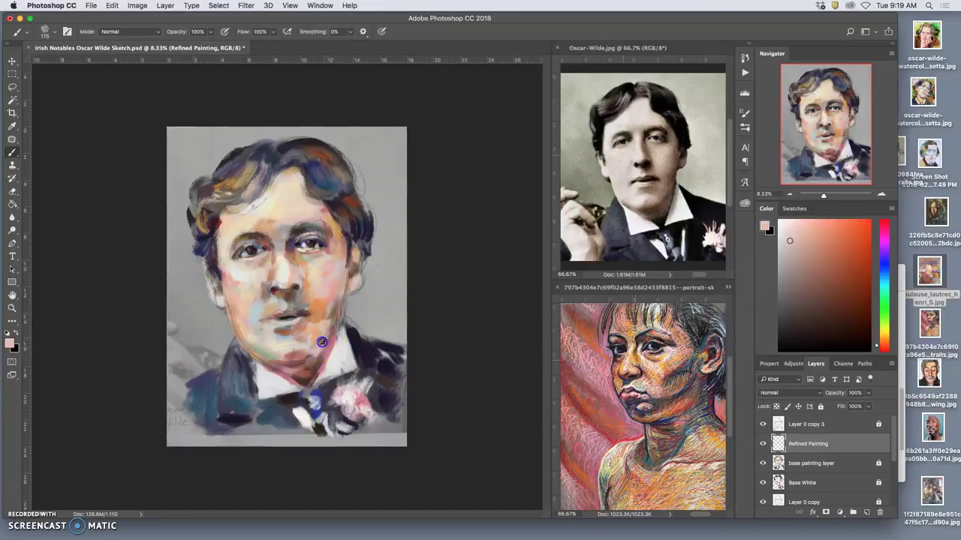
Paint along the shaded lower cheek and jaw edge with two muted reds sampled from the pastel reference.
left_click(686, 405, "alt")
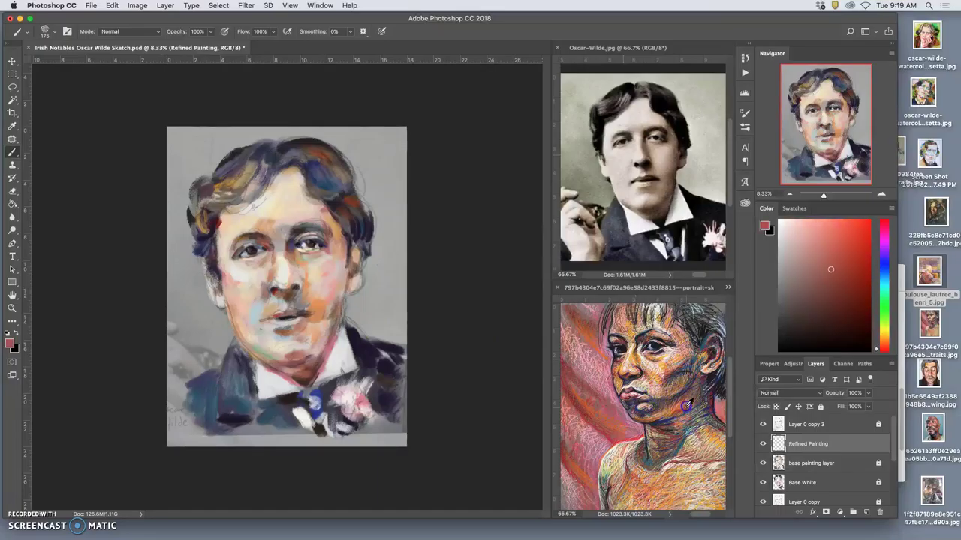
mouse_move(369, 307)
left_mouse_down()
mouse_move(337, 298)
mouse_move(332, 336)
left_mouse_up()
left_click(562, 388, "alt")
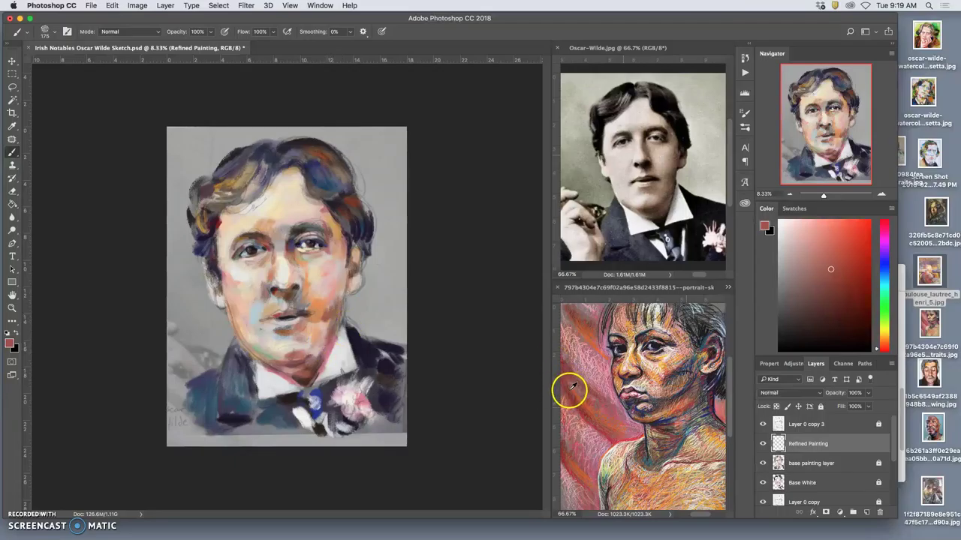
left_click(332, 321)
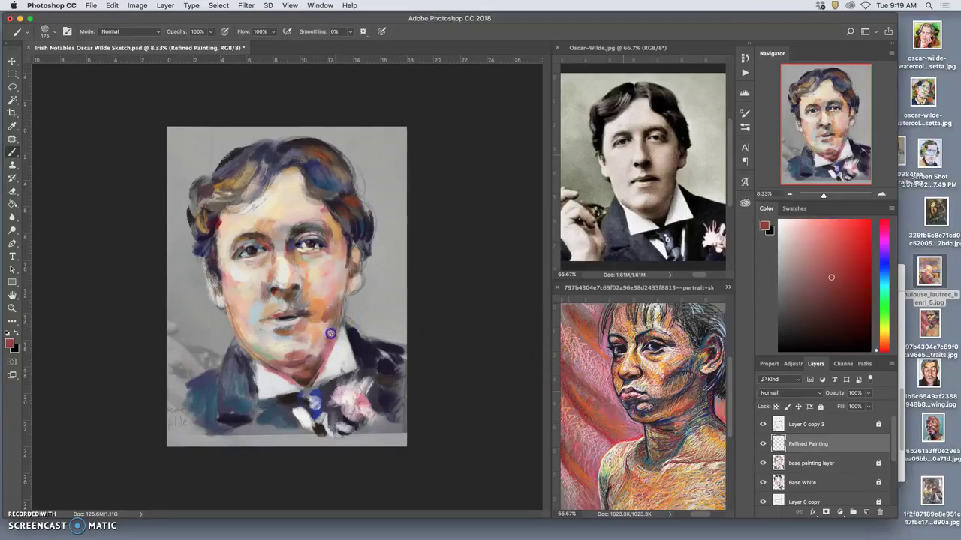